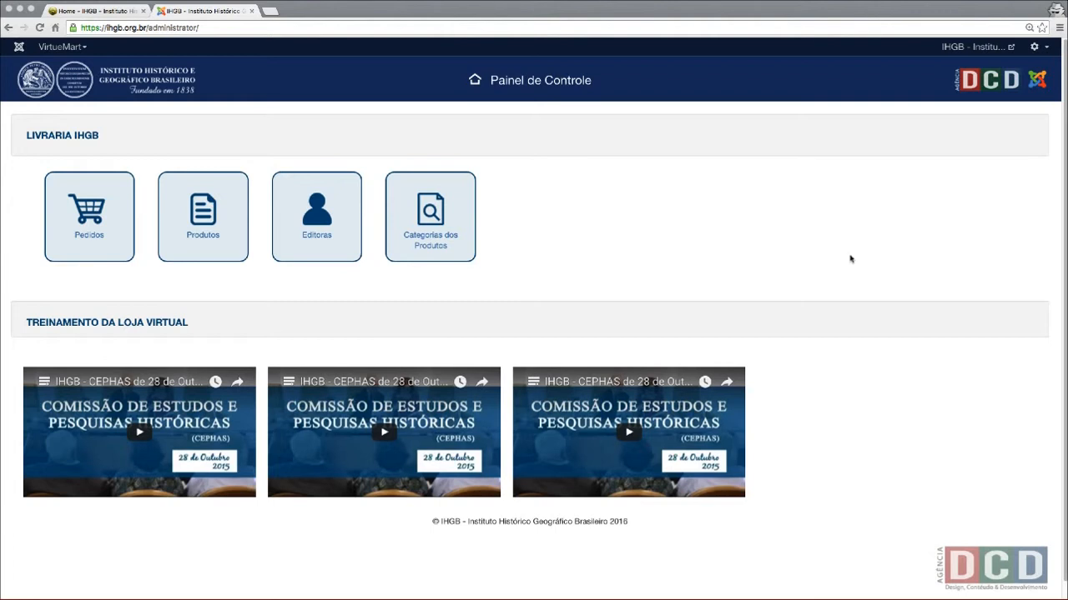
Open the bookstore's product list from the control panel
click(609, 230)
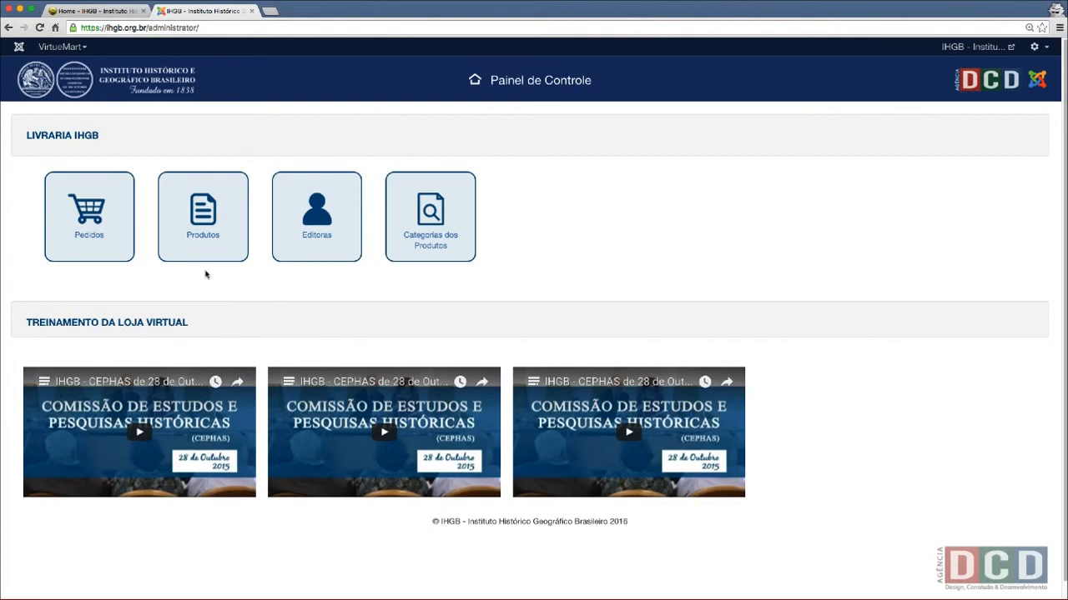
click(203, 215)
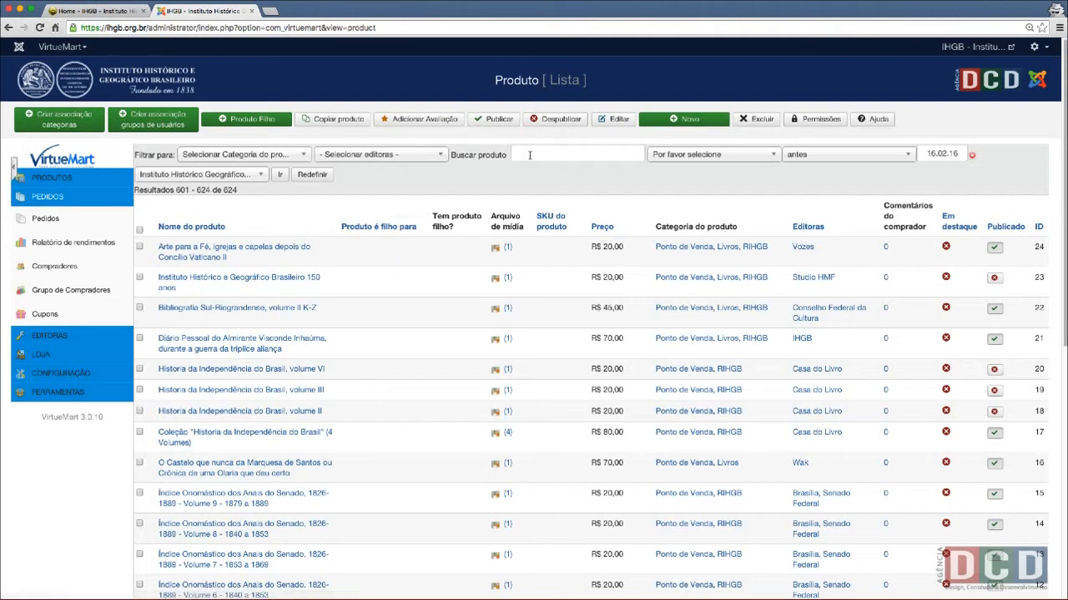
Examine the product list's category and publisher filter options and its page navigation
click(193, 159)
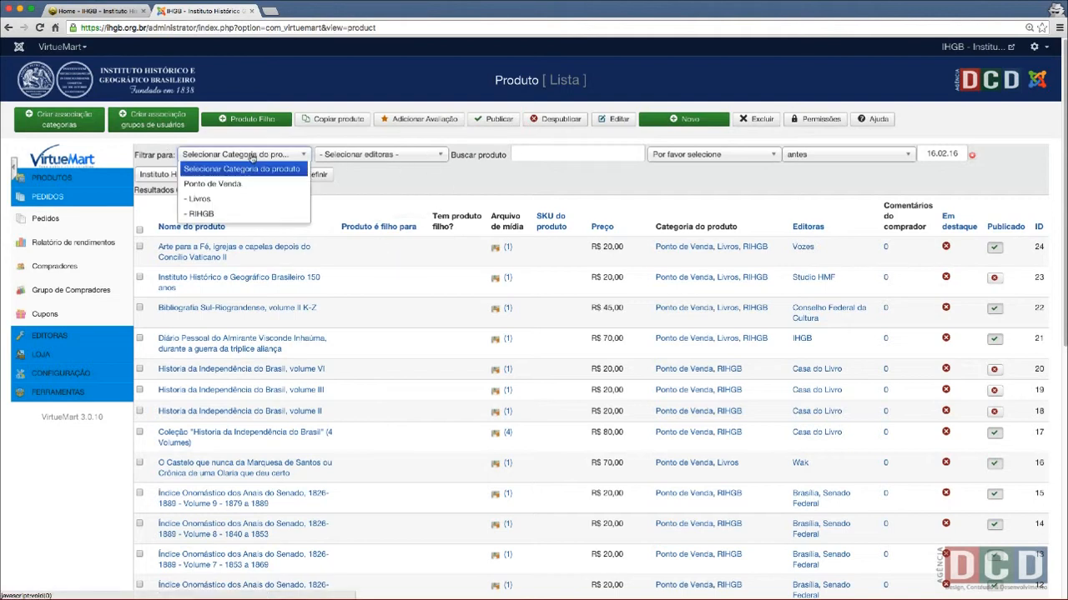
click(401, 157)
scroll(431, 235, down, 5)
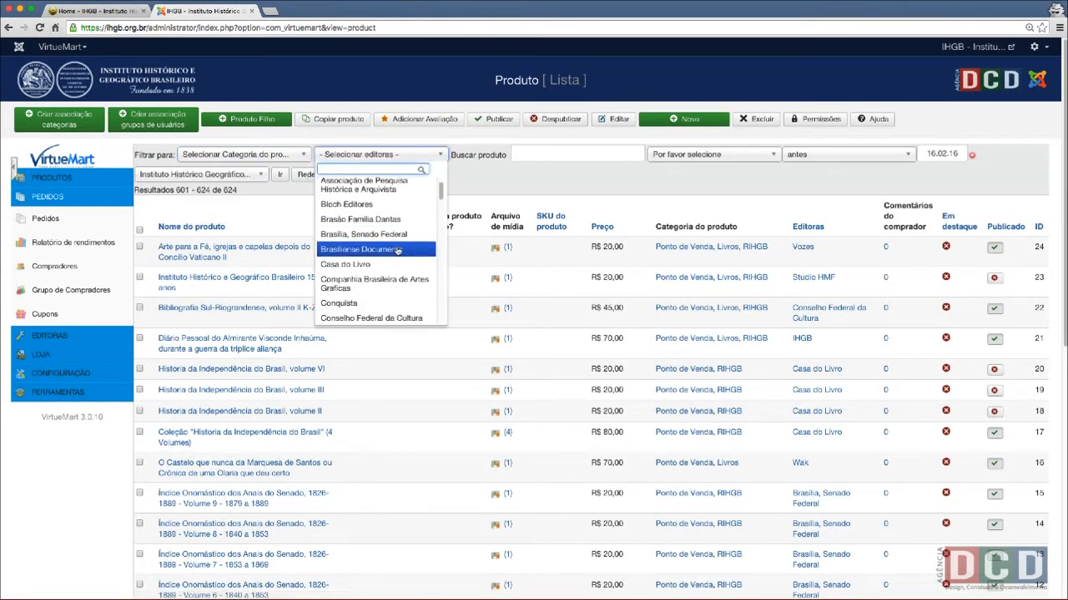
click(498, 185)
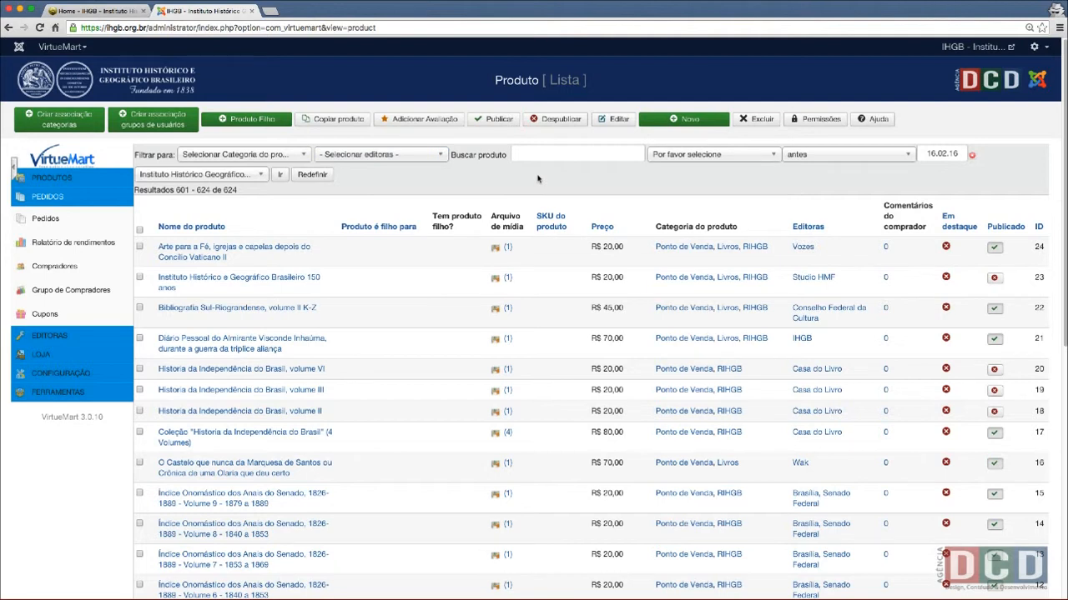
scroll(555, 381, down, 10)
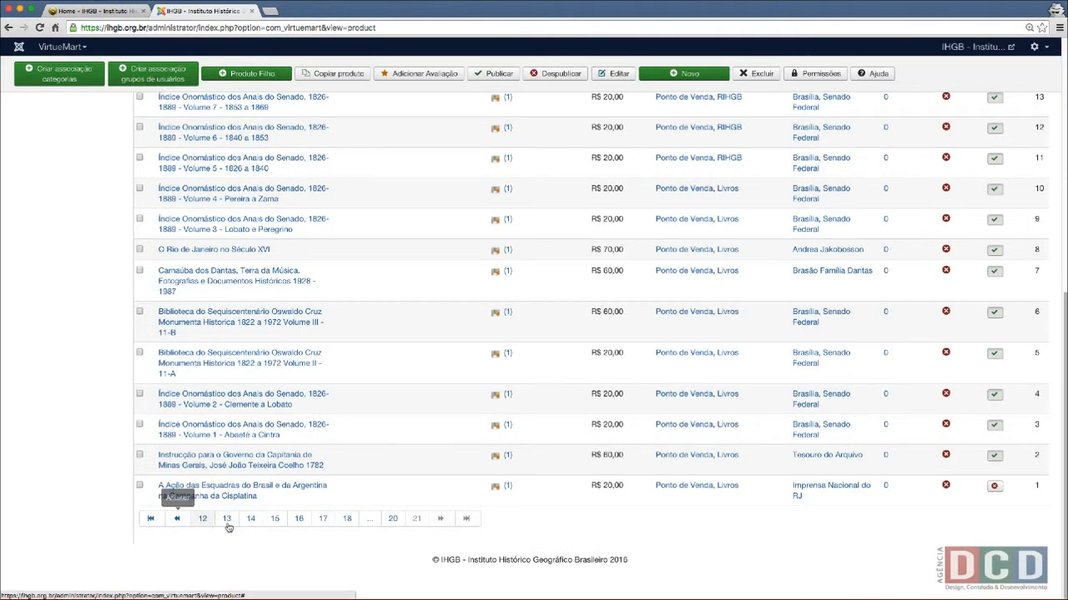
scroll(393, 504, up, 10)
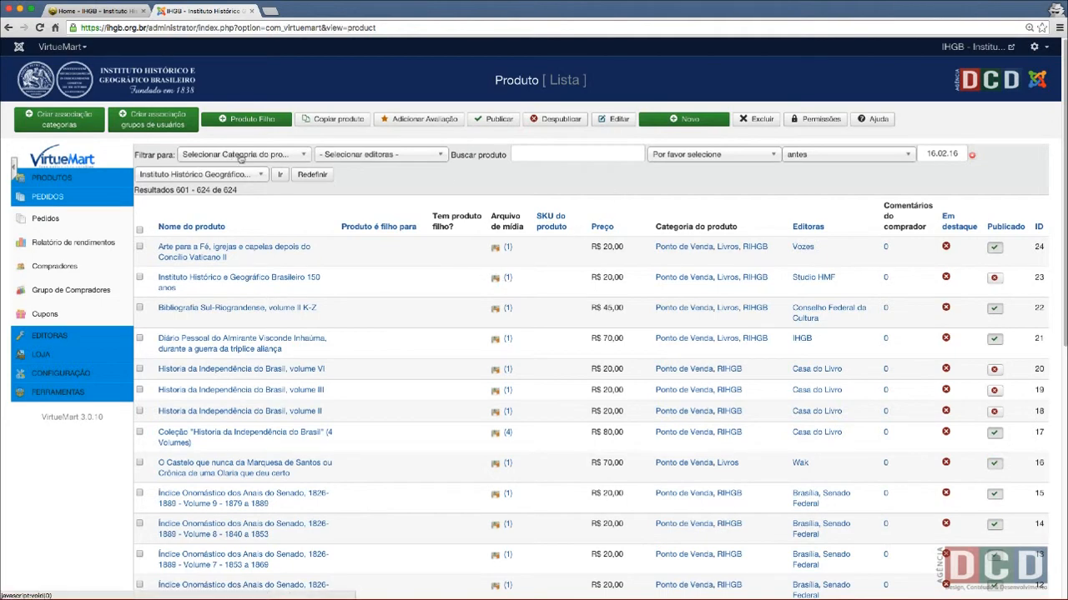
Search the products for "castelo" and open the book "O Castelo que nunca da Marquesa de Santos" for editing
click(547, 151)
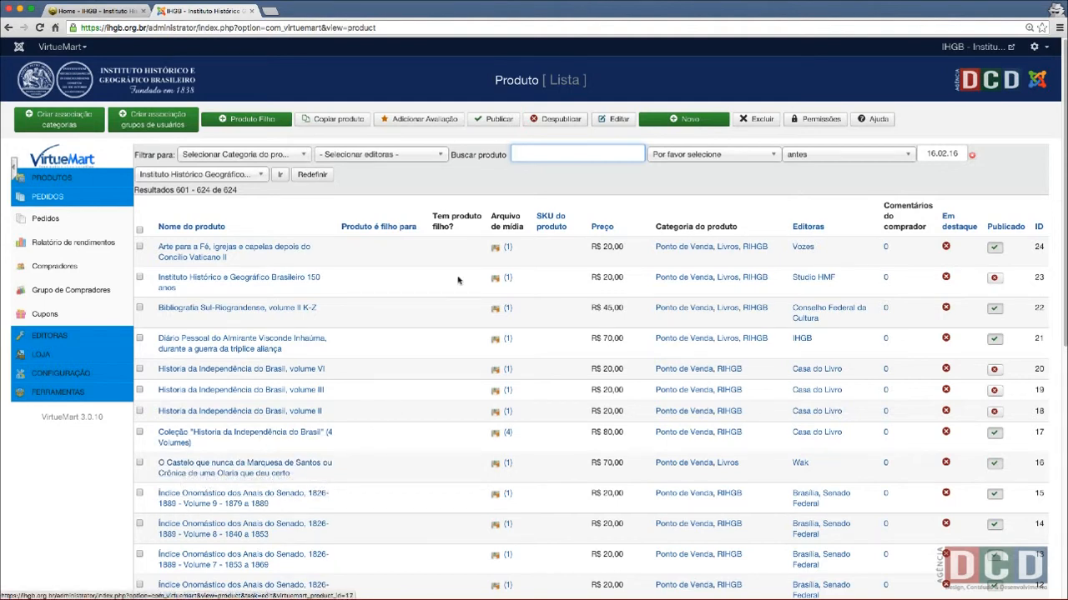
text(castel)
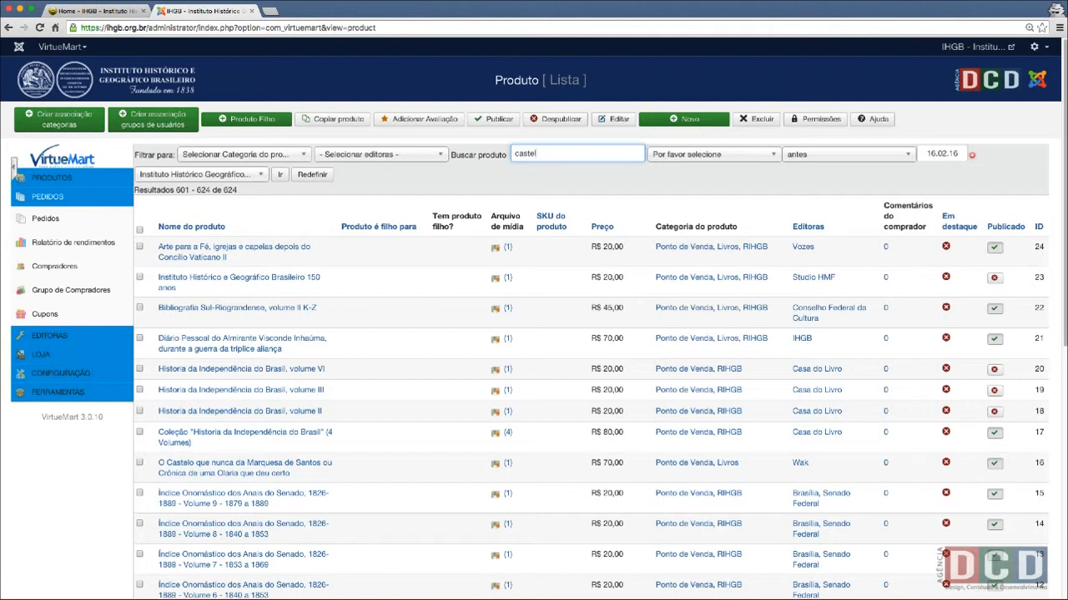
text(o)
key(Return)
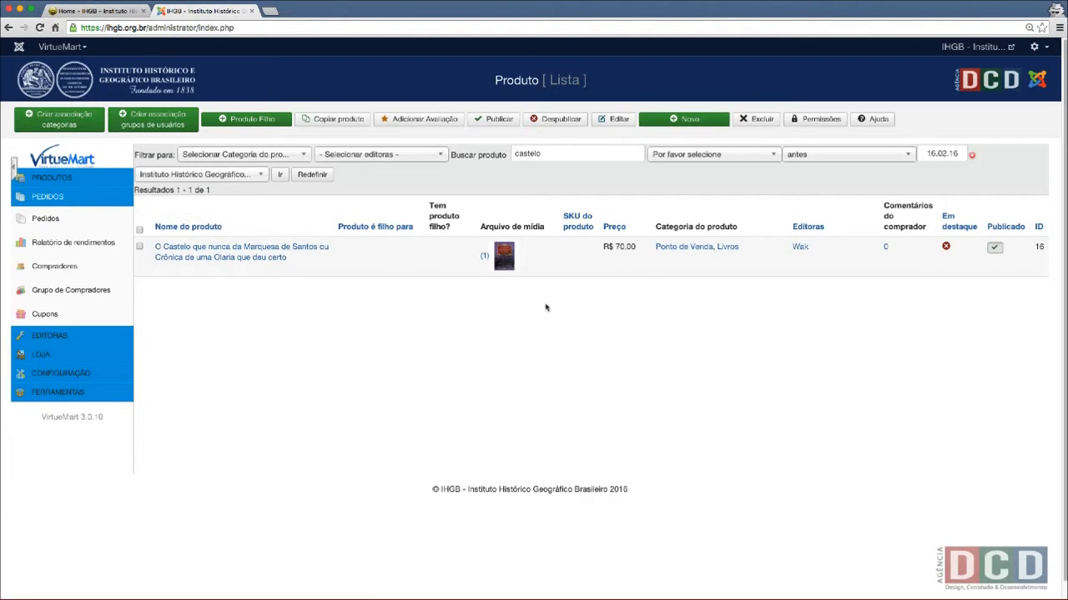
double_click(551, 154)
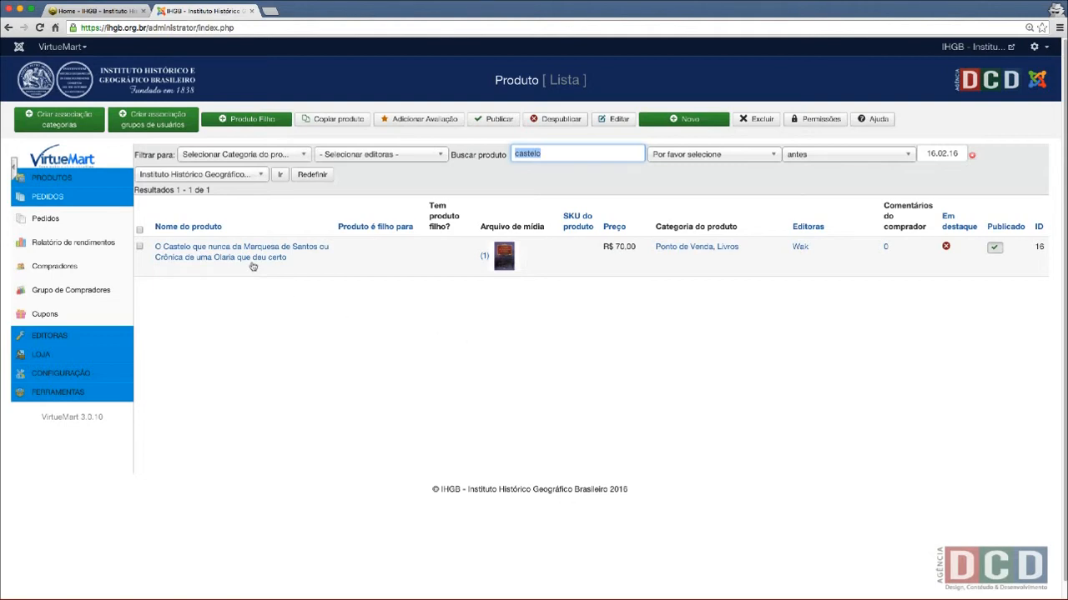
click(257, 258)
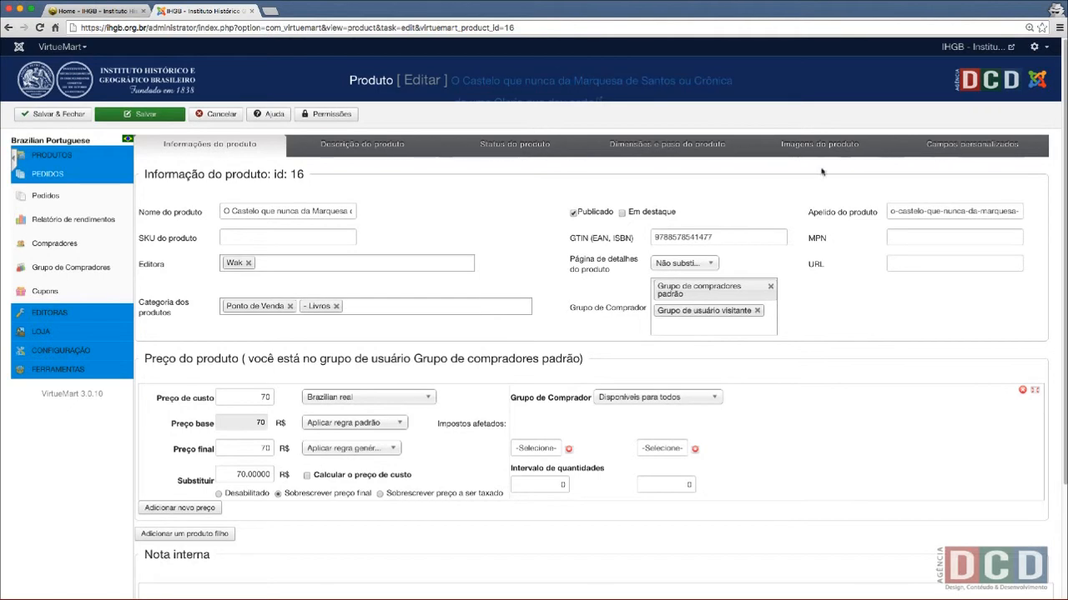
Review the book's description, its stock status, and its dimensions and weight
click(388, 157)
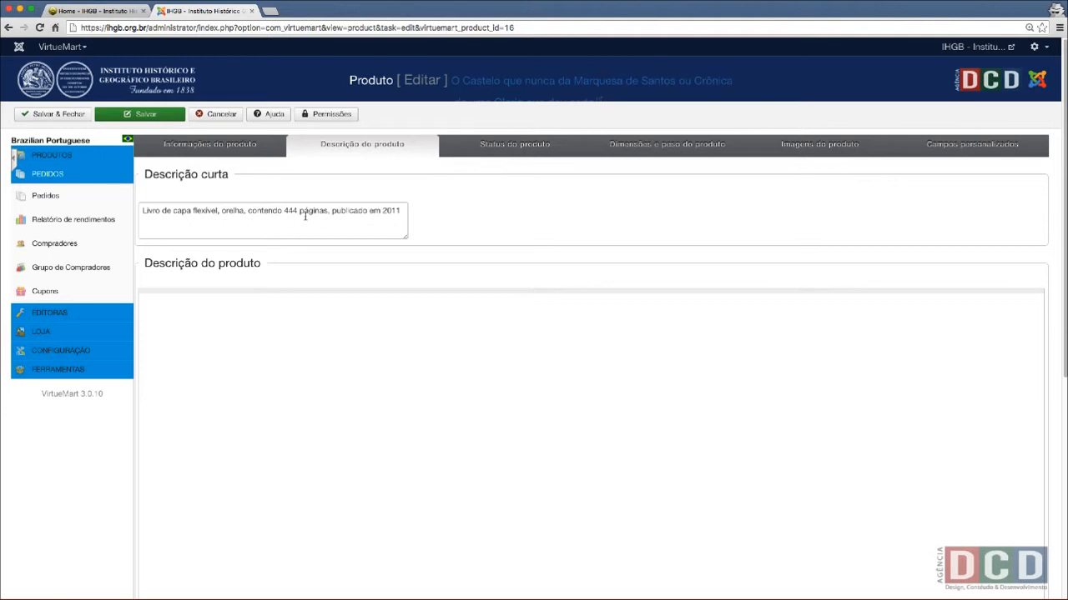
click(504, 150)
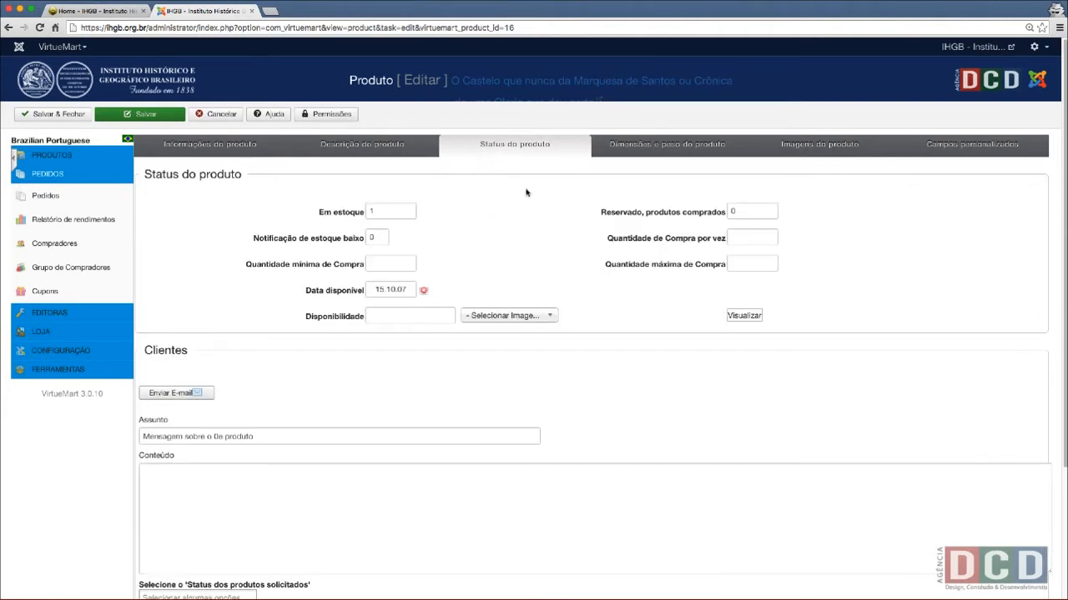
click(401, 211)
click(686, 150)
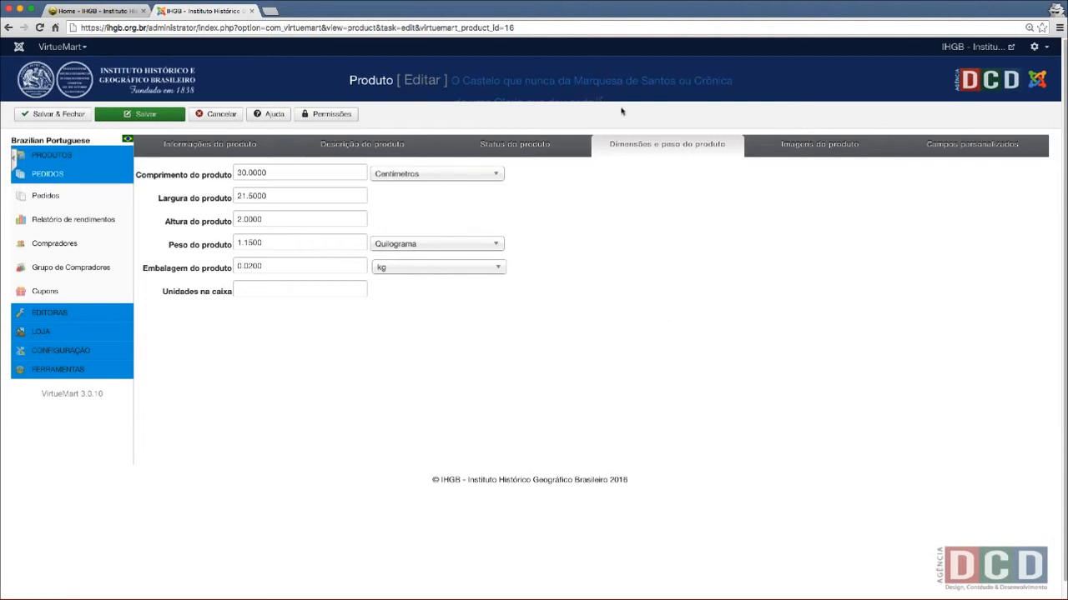
Review the book's cover image details and file upload options, as well as its custom fields
click(830, 151)
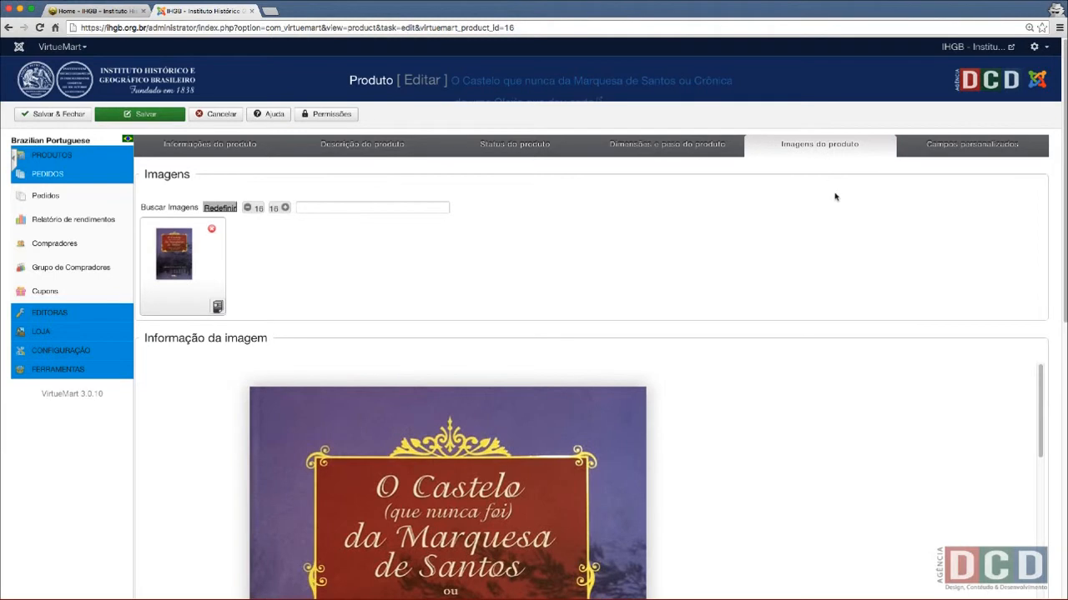
scroll(819, 302, down, 3)
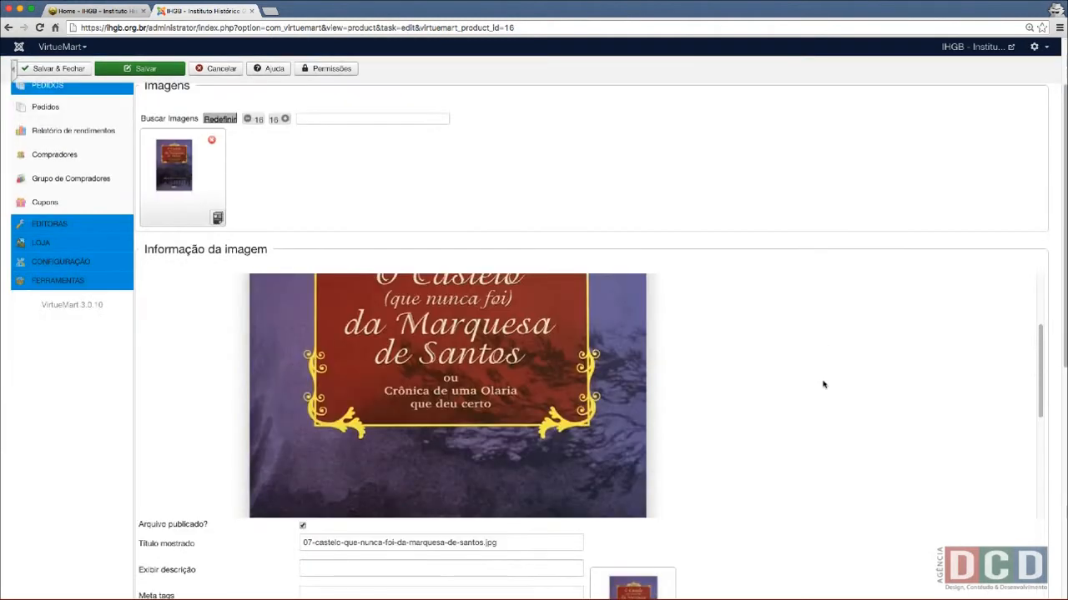
scroll(826, 393, down, 5)
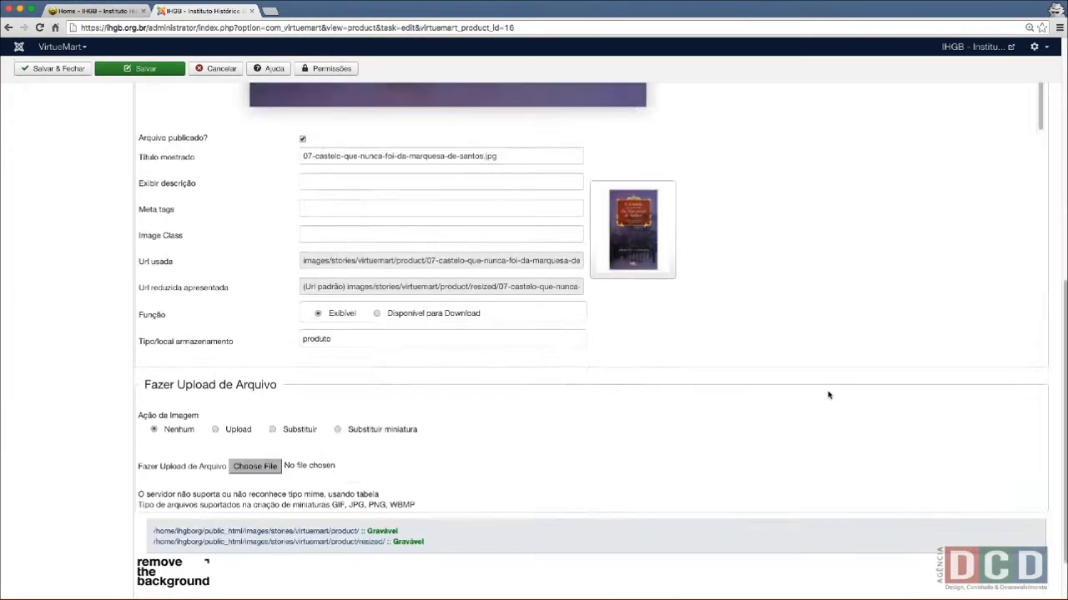
scroll(828, 395, up, 8)
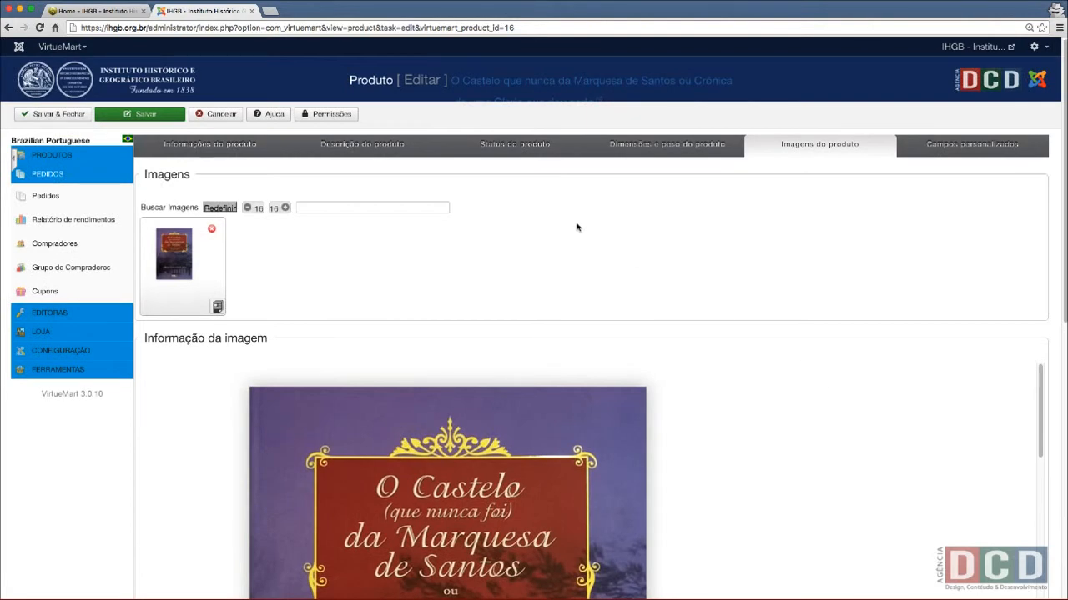
scroll(583, 232, down, 2)
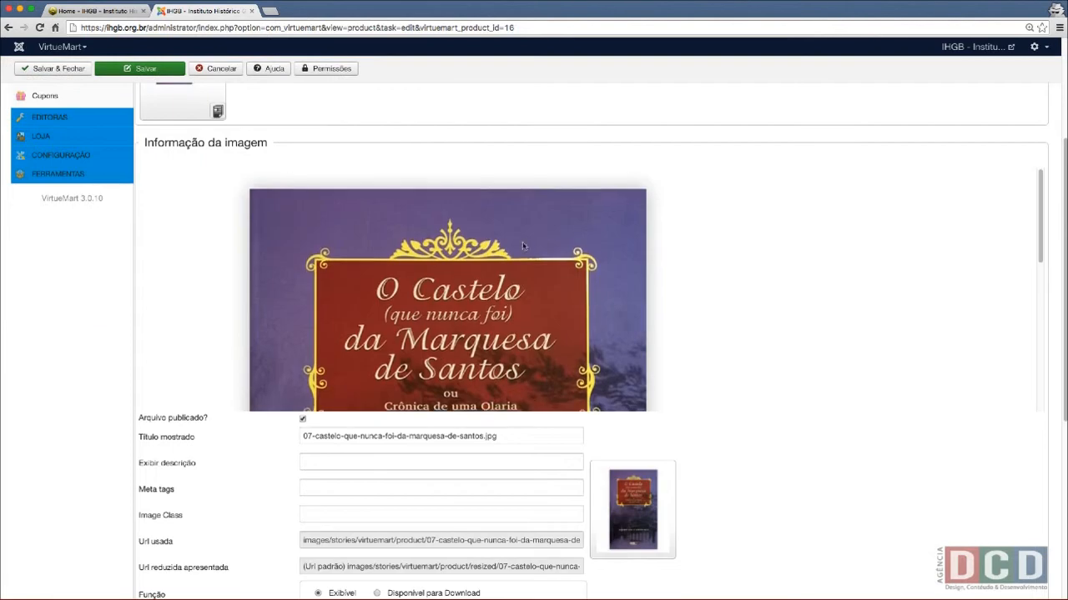
scroll(510, 236, down, 3)
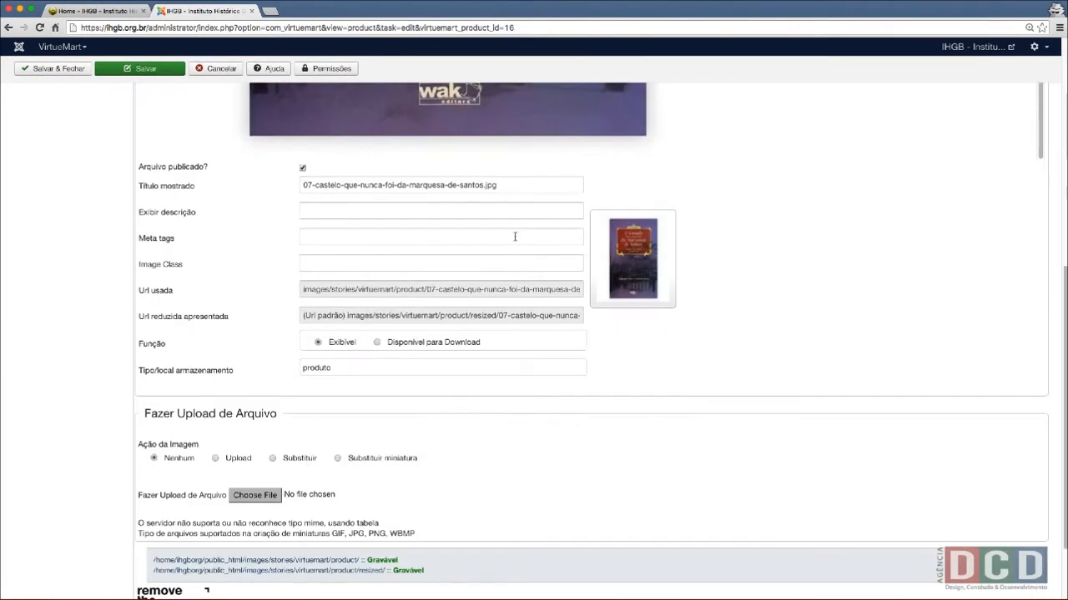
scroll(784, 269, up, 6)
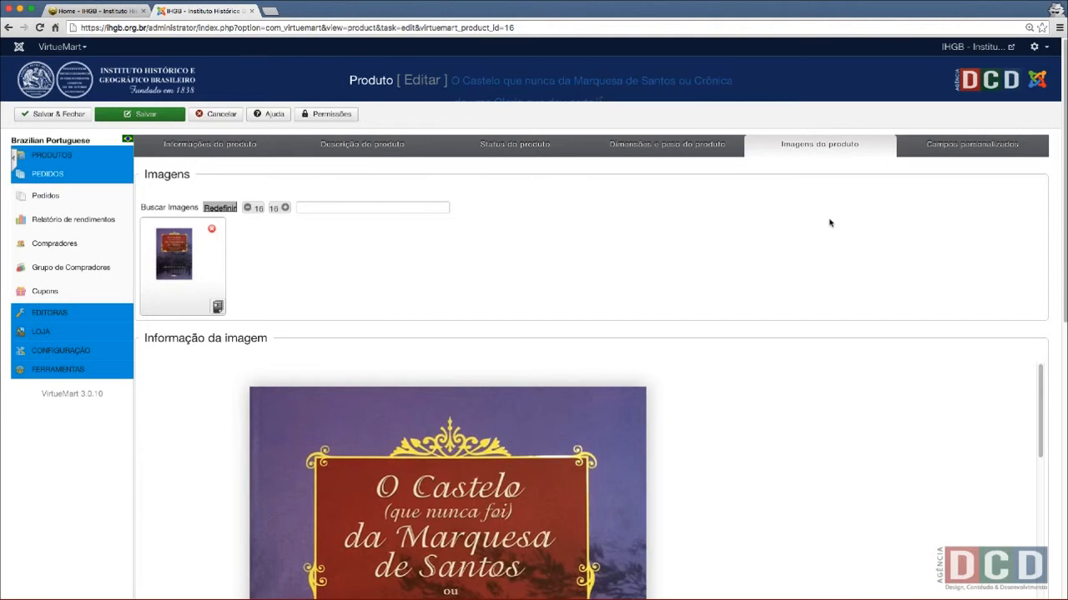
click(947, 150)
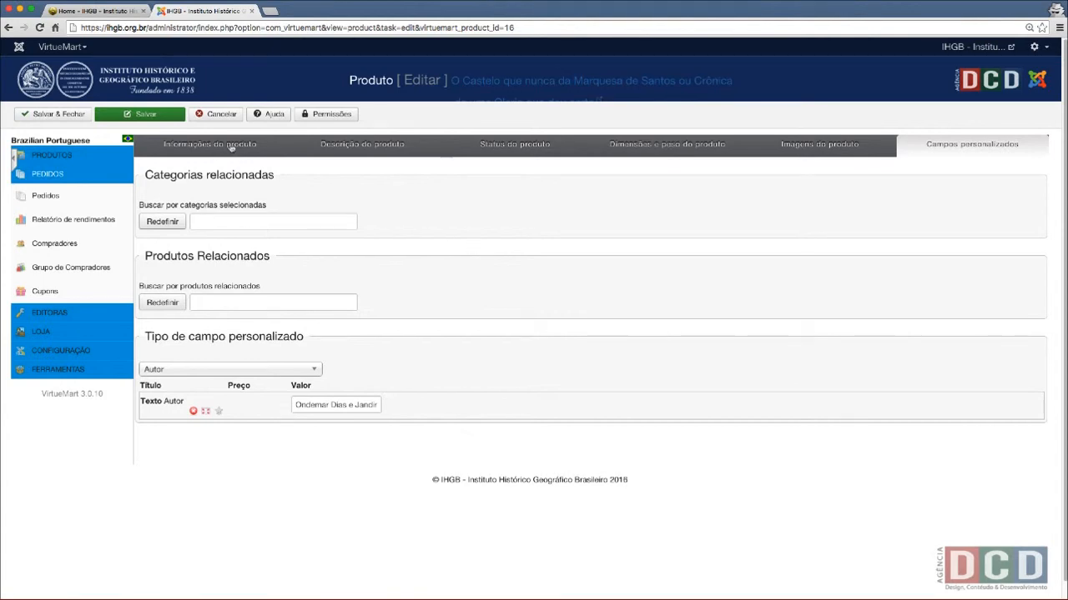
Return to the book's general information and examine its name, published option, alias and ISBN
click(244, 148)
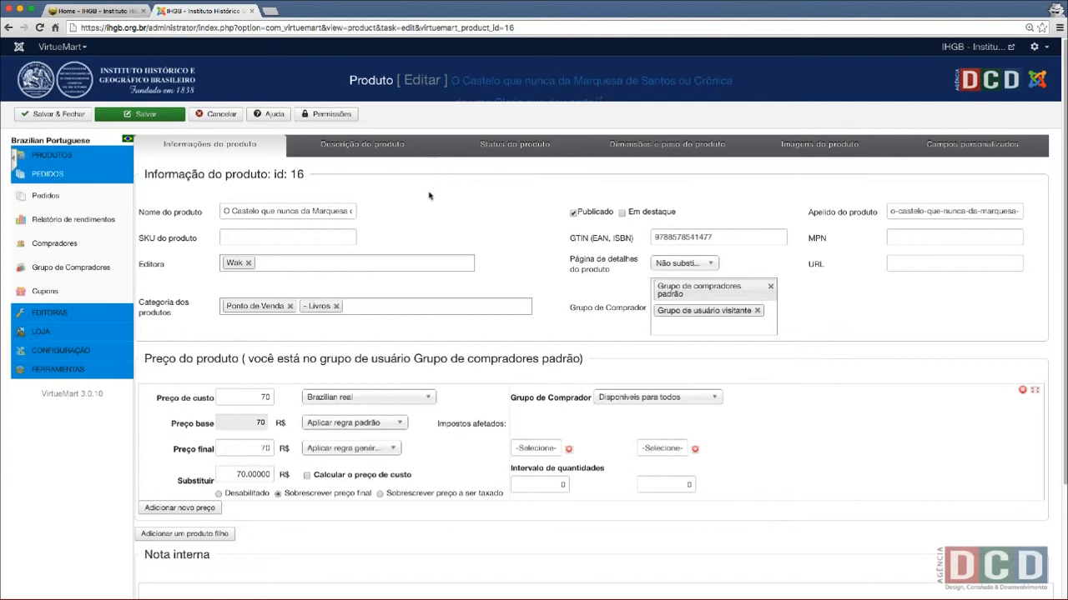
scroll(430, 195, down, 1)
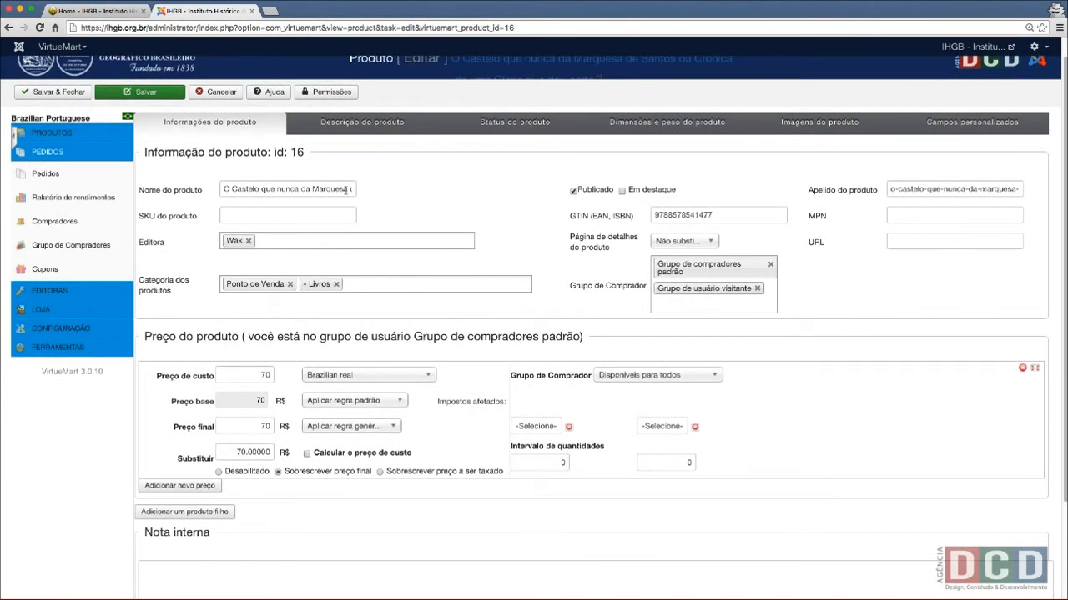
double_click(286, 191)
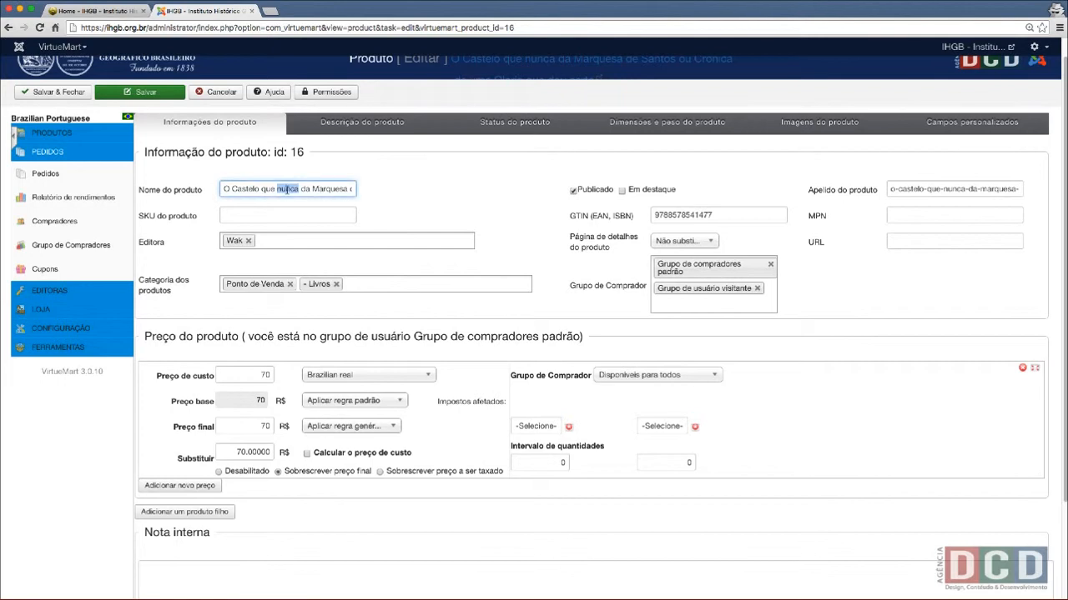
click(417, 182)
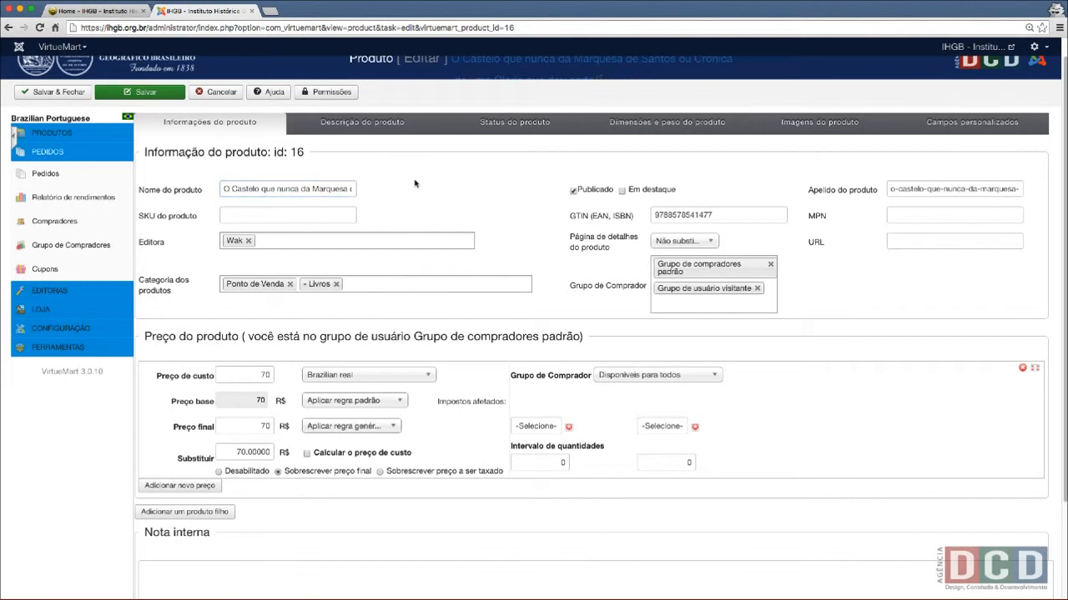
click(574, 194)
click(574, 193)
drag(1005, 190, 1036, 189)
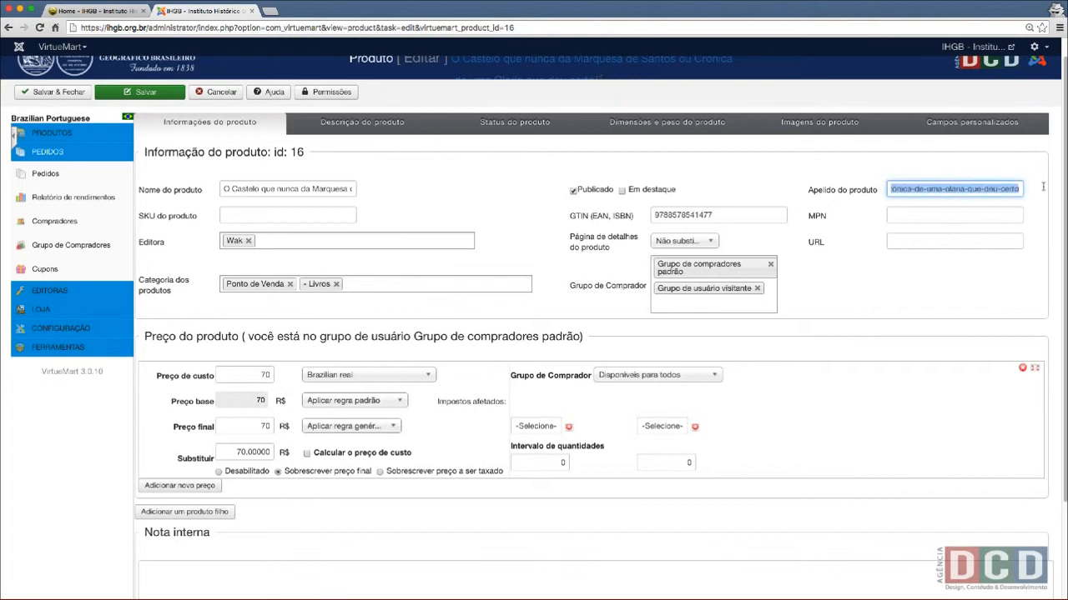
mouse_move(920, 193)
mouse_down()
mouse_move(896, 189)
mouse_move(919, 189)
mouse_up()
click(907, 175)
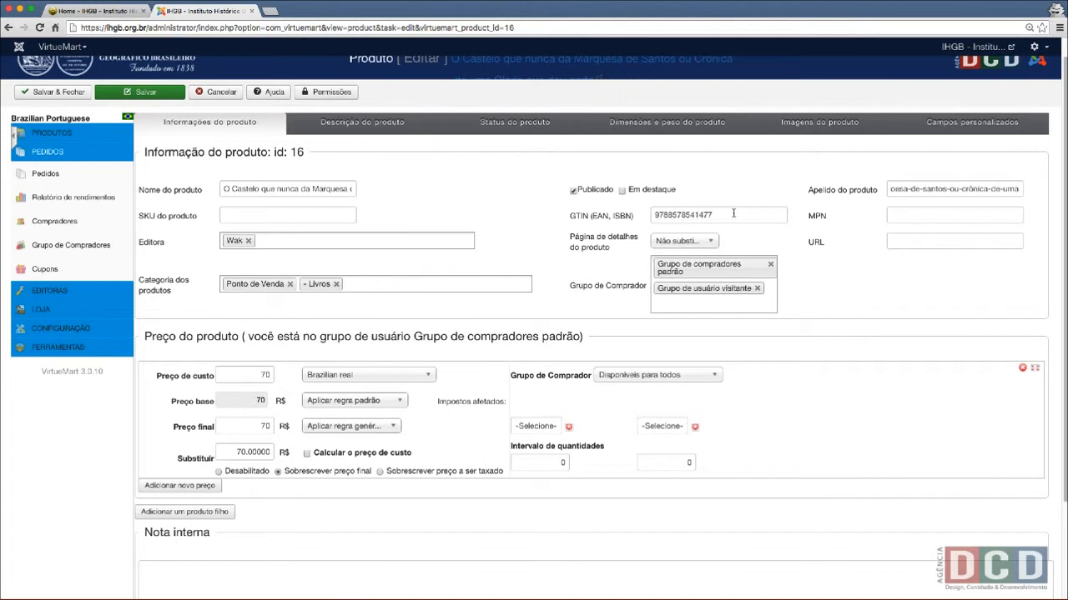
drag(735, 213, 644, 215)
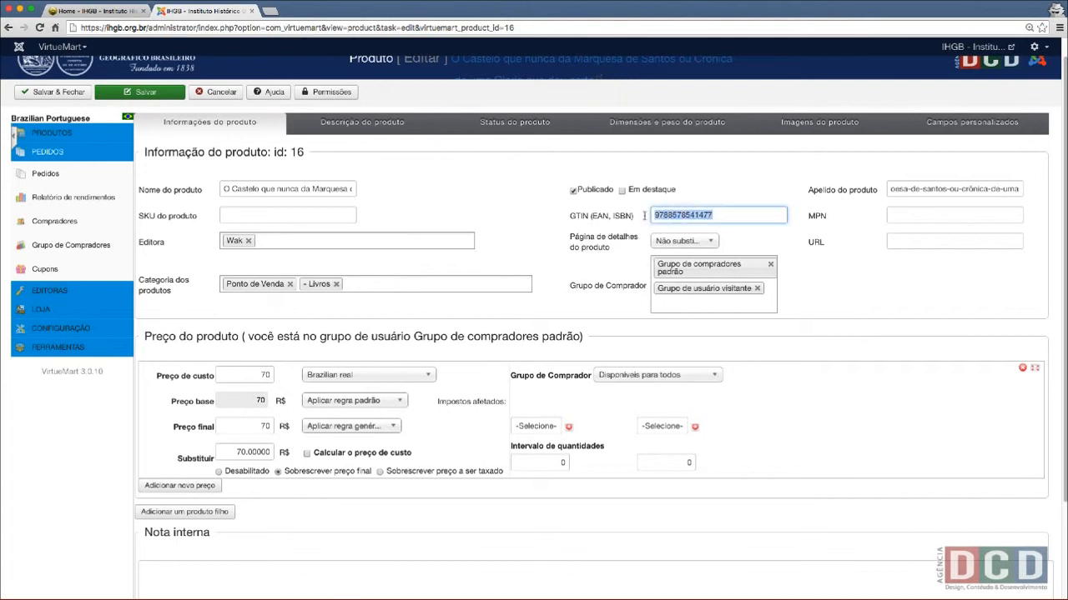
click(741, 215)
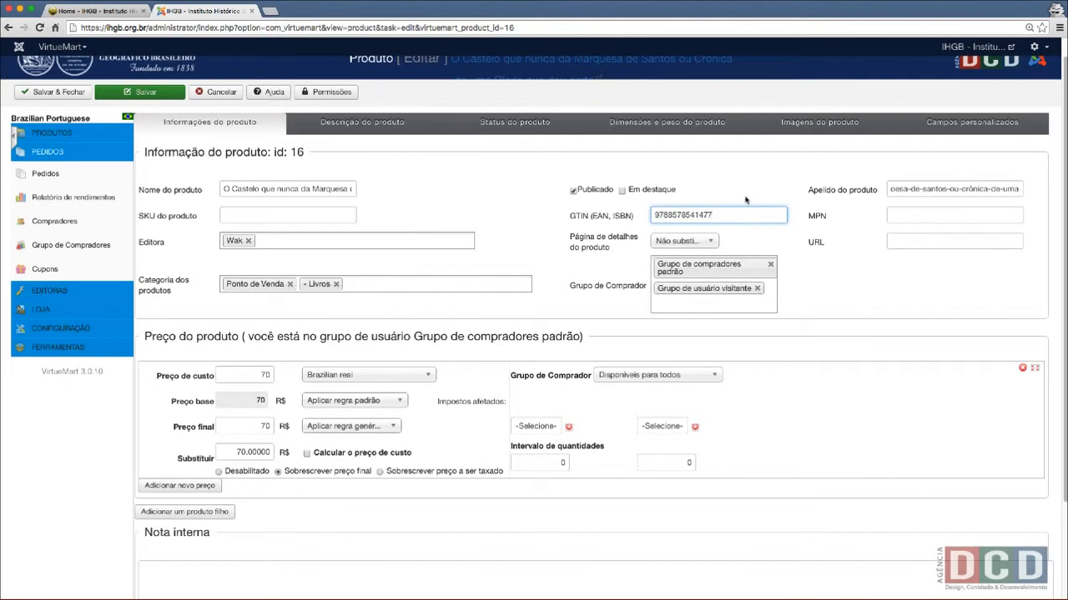
Look through the list of publishers available for the book, leaving the selection as it is
click(350, 241)
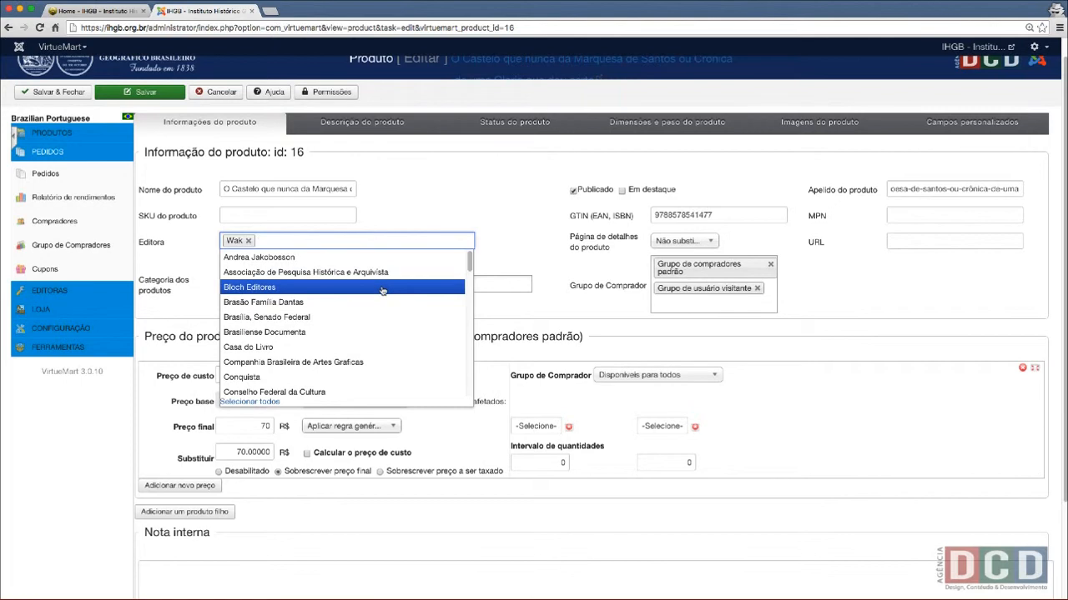
scroll(384, 290, down, 3)
scroll(386, 290, down, 10)
scroll(389, 288, down, 5)
scroll(390, 288, down, 3)
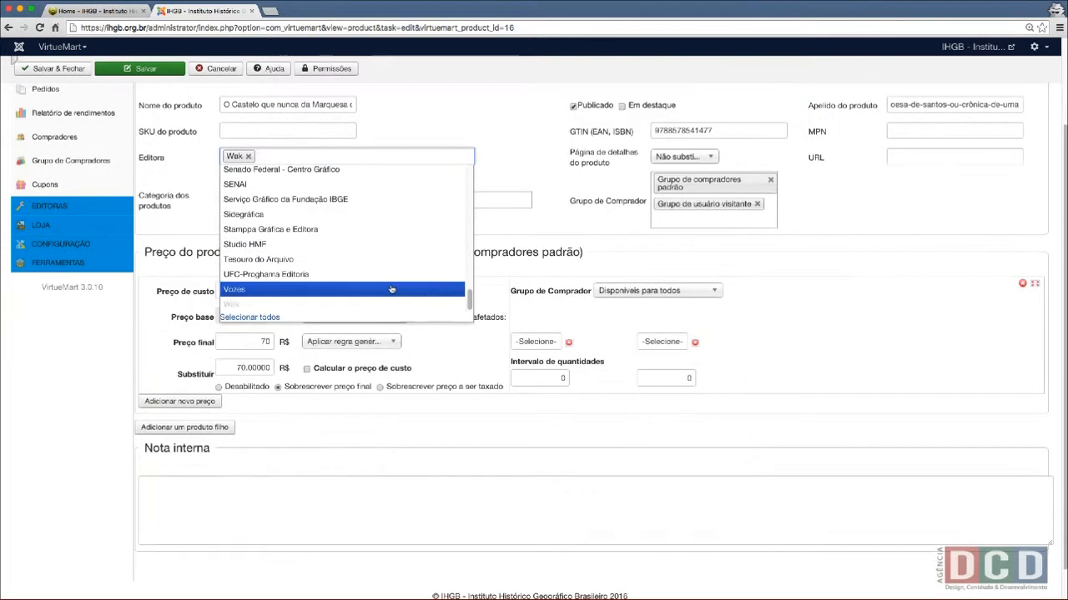
scroll(390, 288, up, 5)
scroll(390, 288, up, 15)
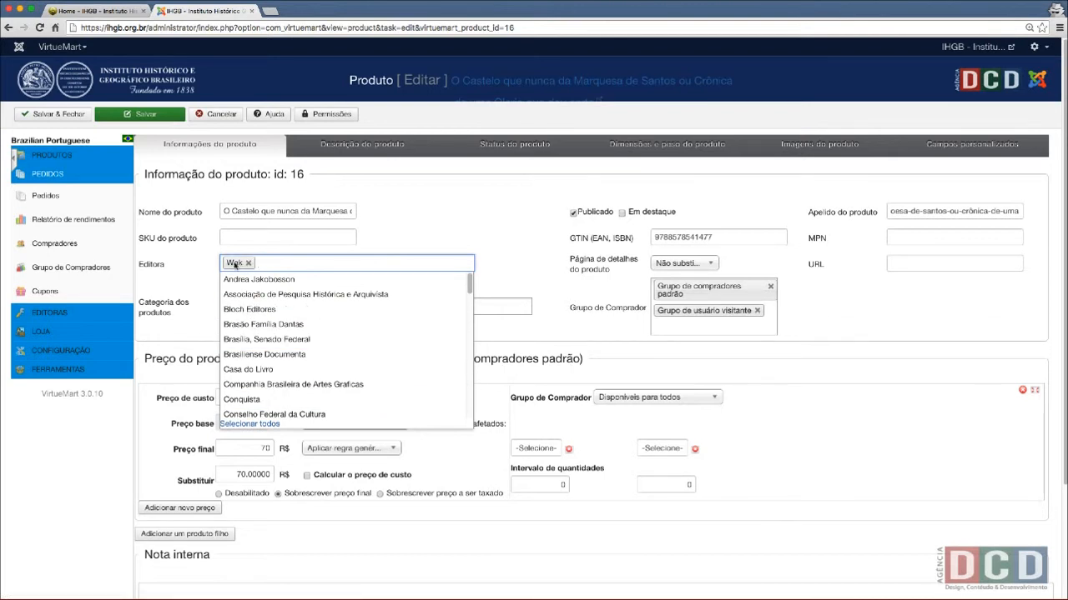
click(403, 225)
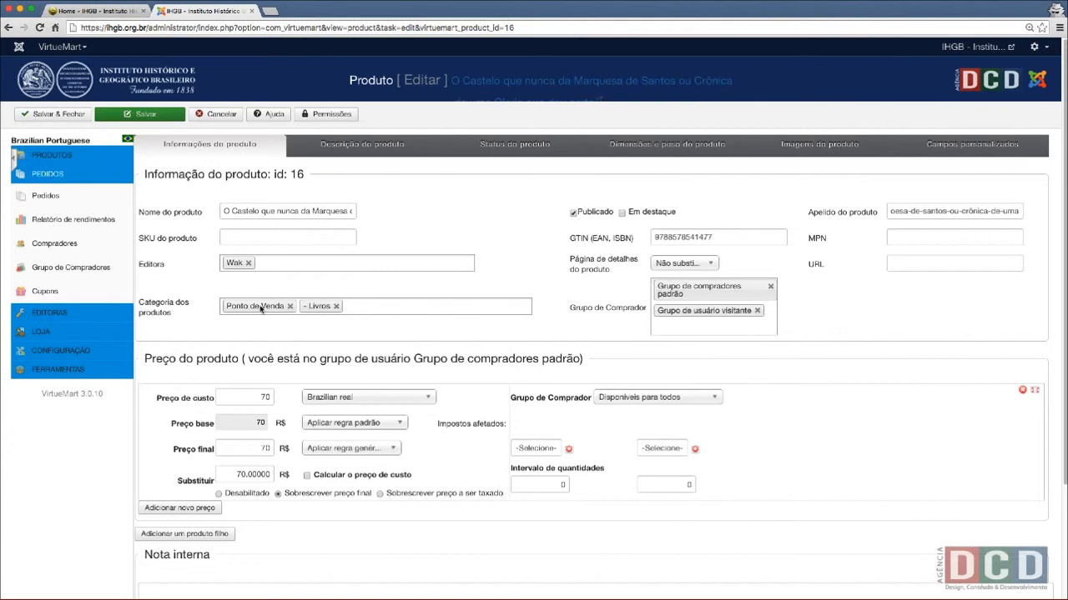
Add the RIHGB category to the book's product categories and remove it again, keeping Ponto de Venda and Livros
click(391, 307)
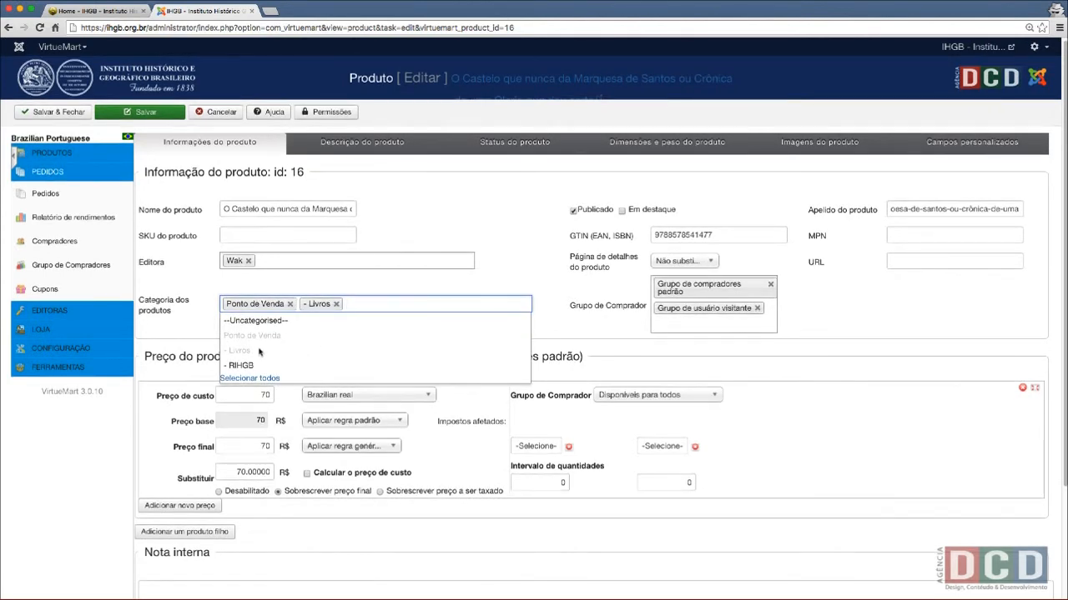
click(373, 284)
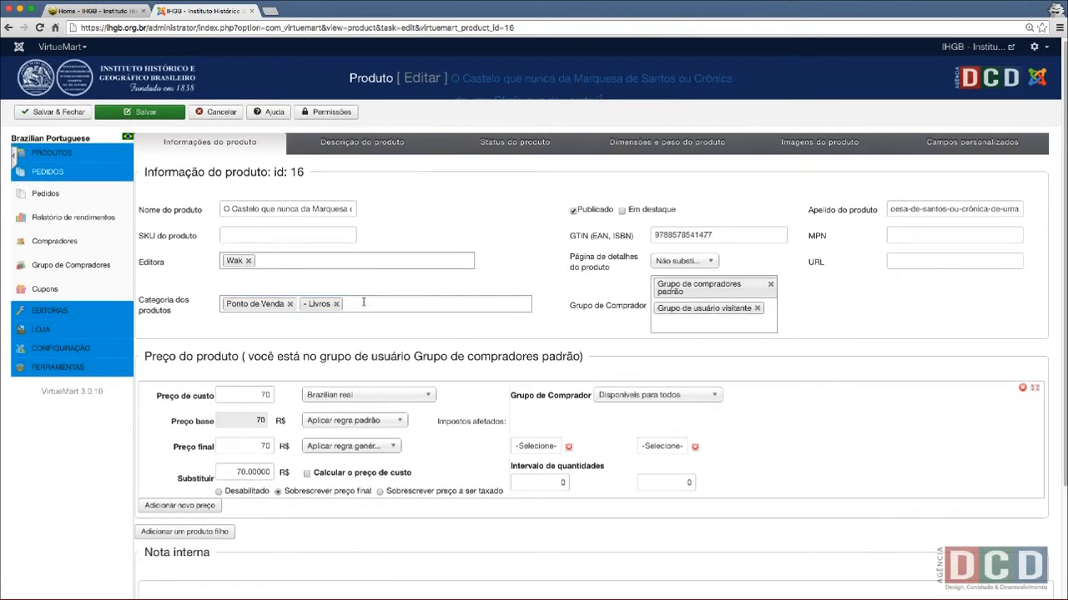
click(410, 305)
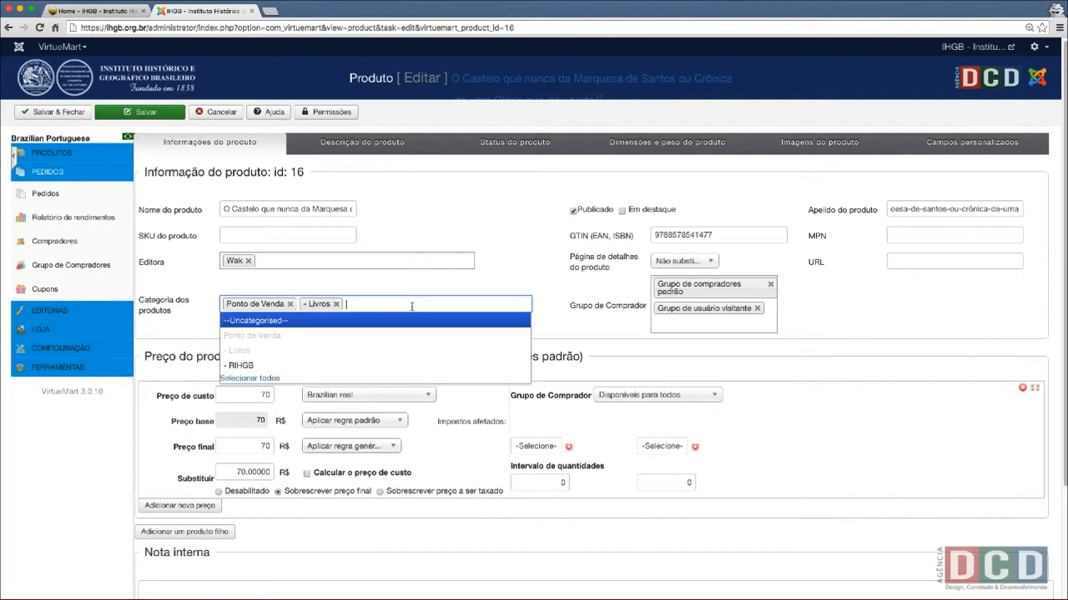
click(245, 365)
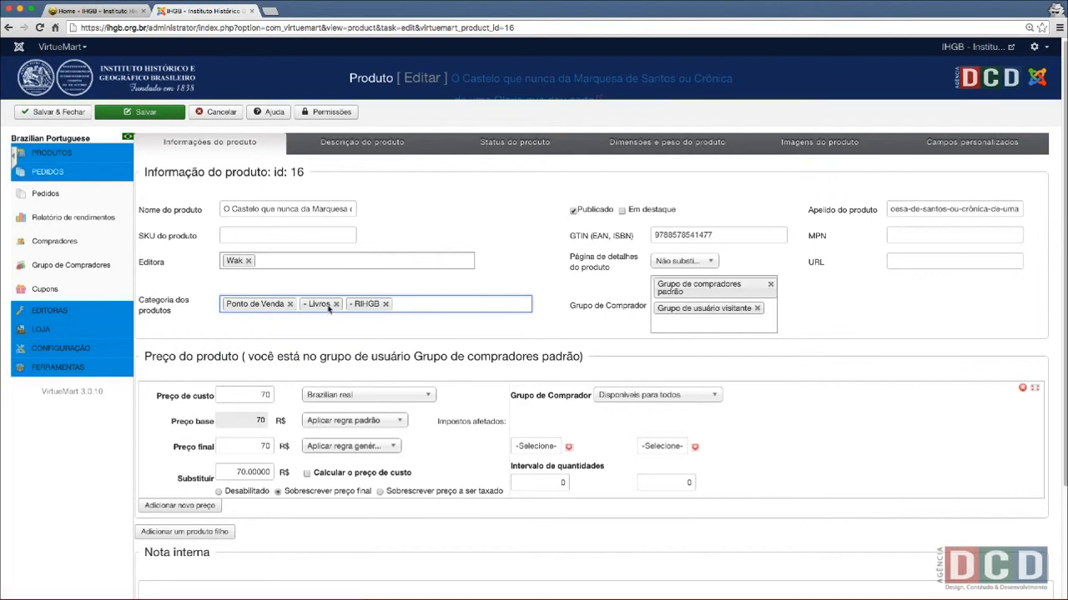
click(386, 303)
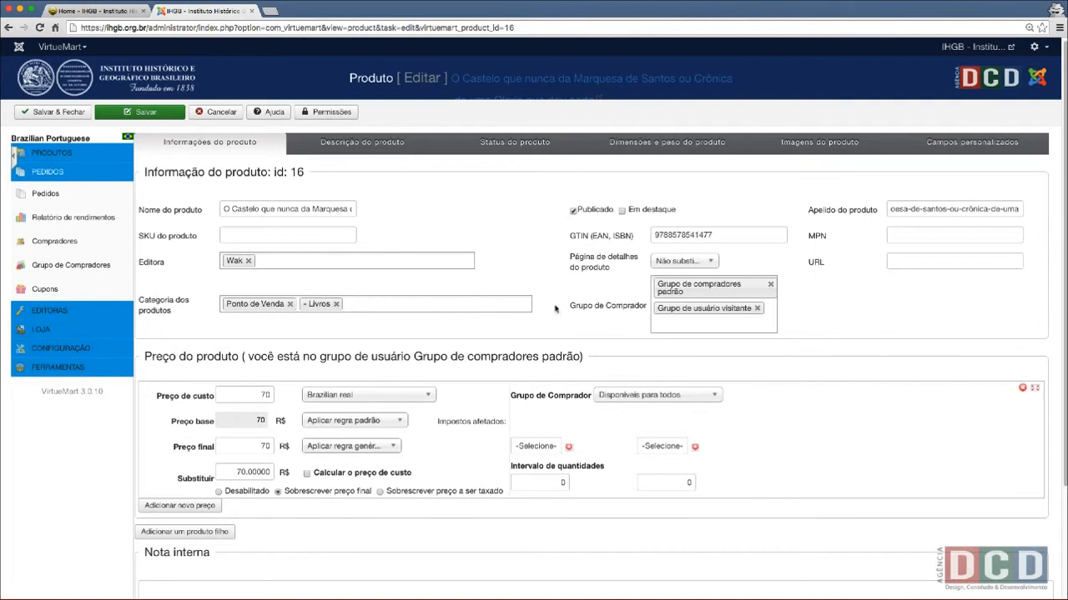
Examine the book's price section, including cost price, final price and the price override options
scroll(552, 310, down, 2)
scroll(551, 310, down, 1)
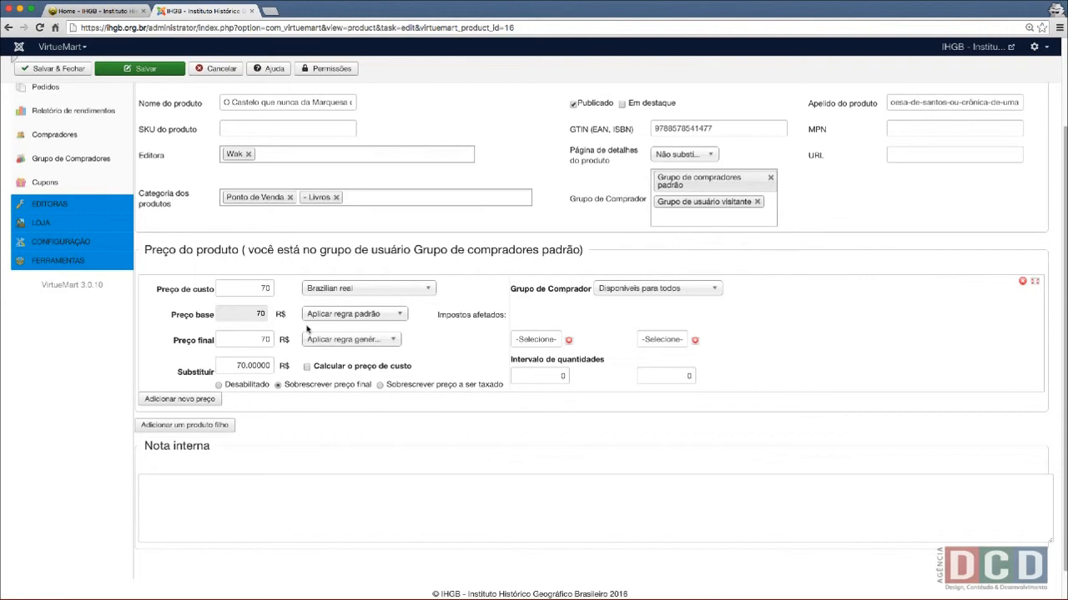
scroll(352, 356, down, 2)
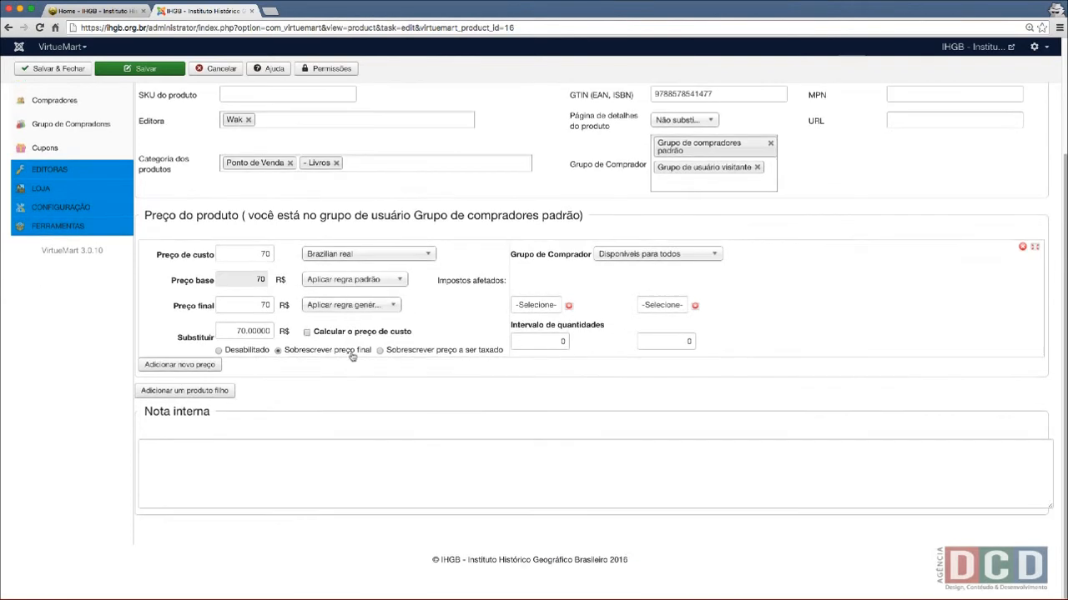
scroll(351, 356, up, 4)
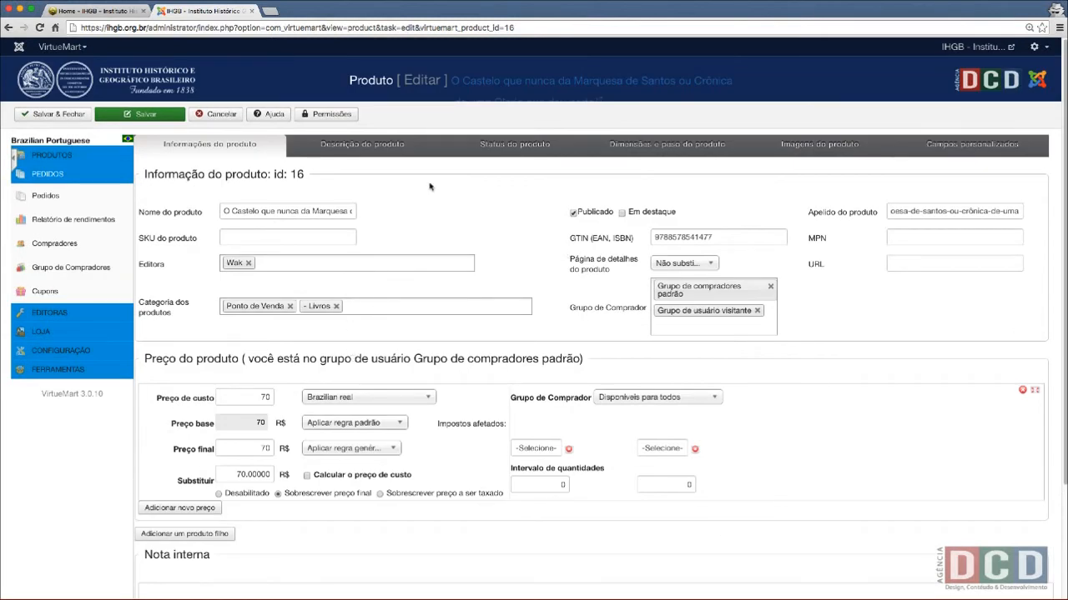
Enlarge the short description field to review its text, and check the in-stock quantity in the book's status
click(381, 152)
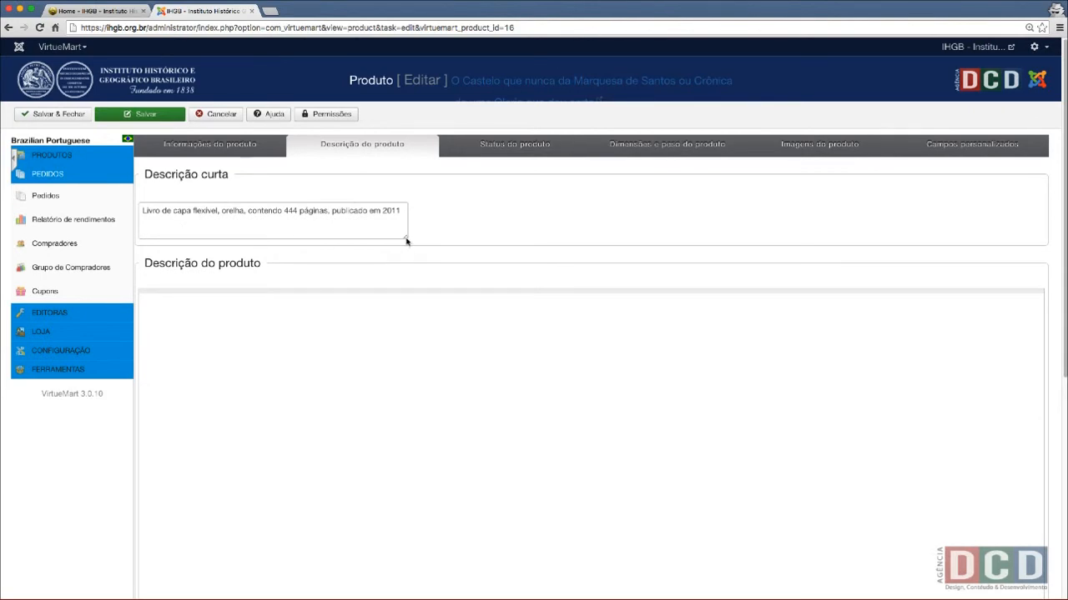
drag(406, 241, 489, 282)
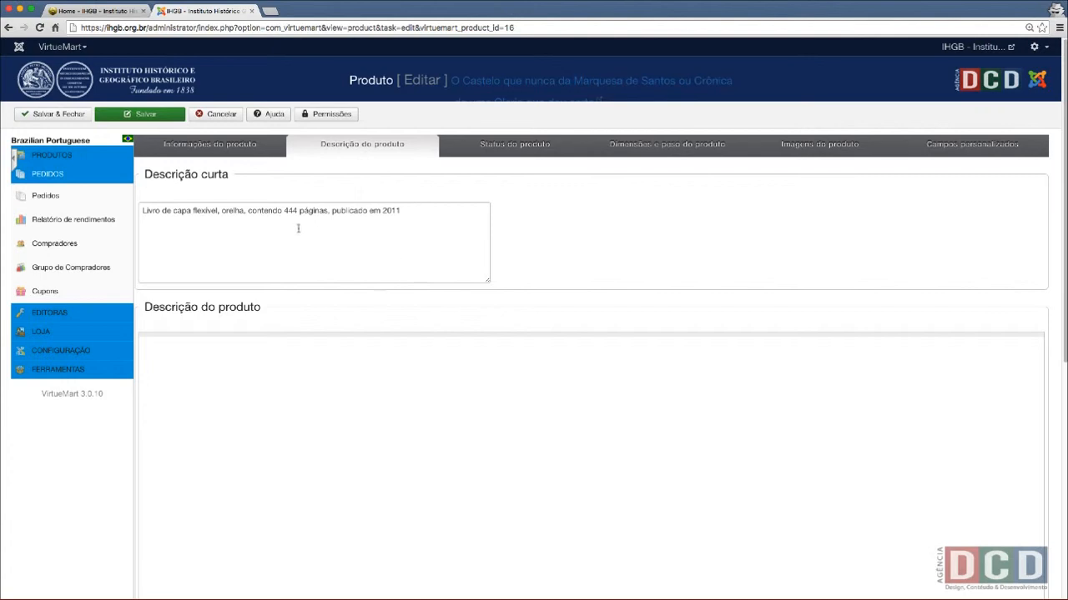
click(425, 246)
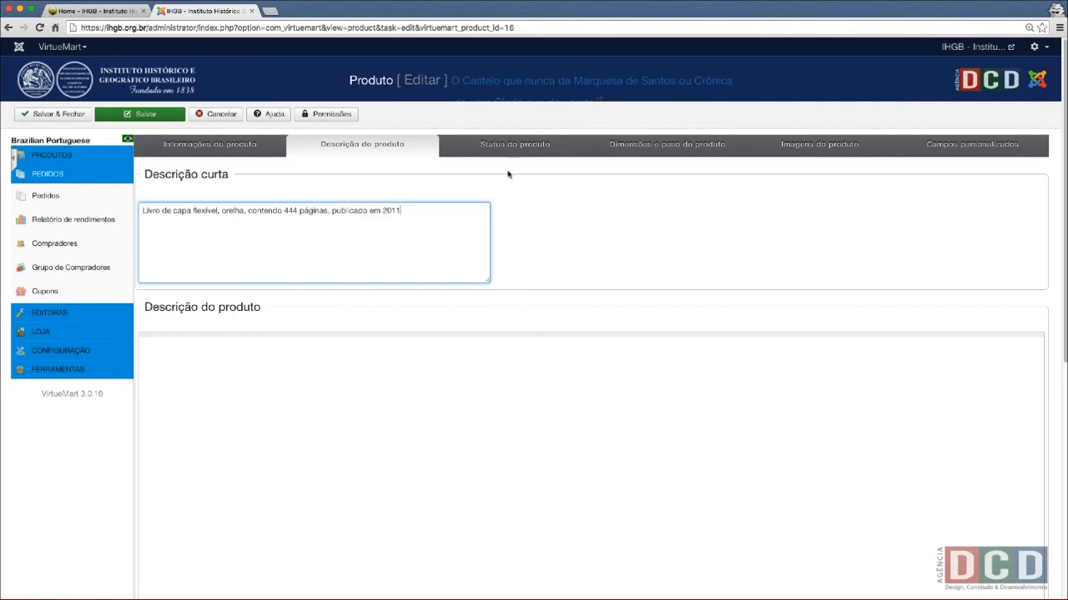
click(516, 146)
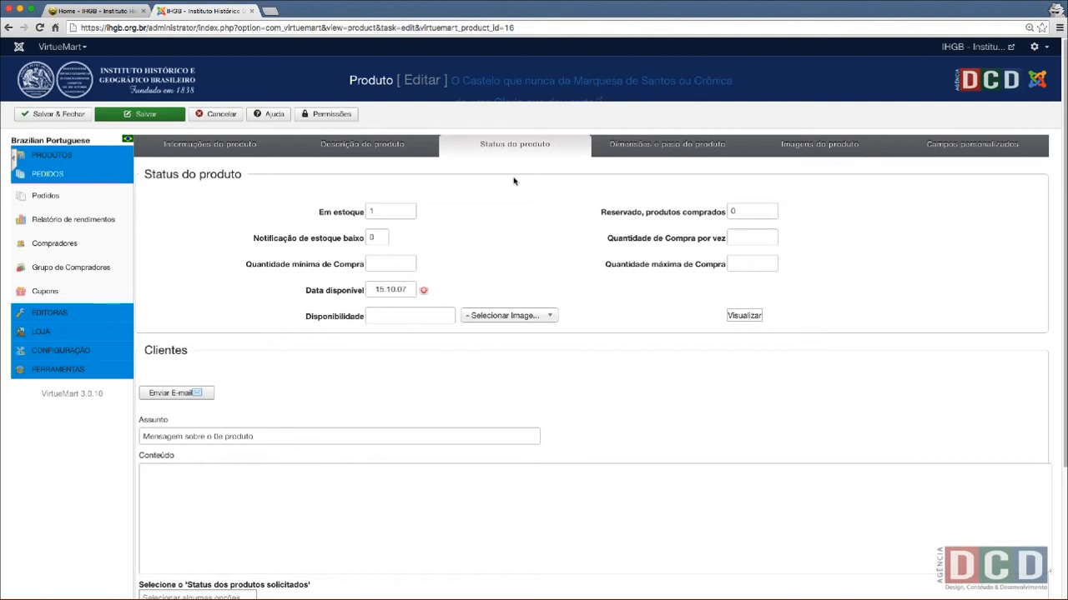
click(394, 209)
Review the book's dimensions and weight, including the available length units and the packaging value
click(679, 148)
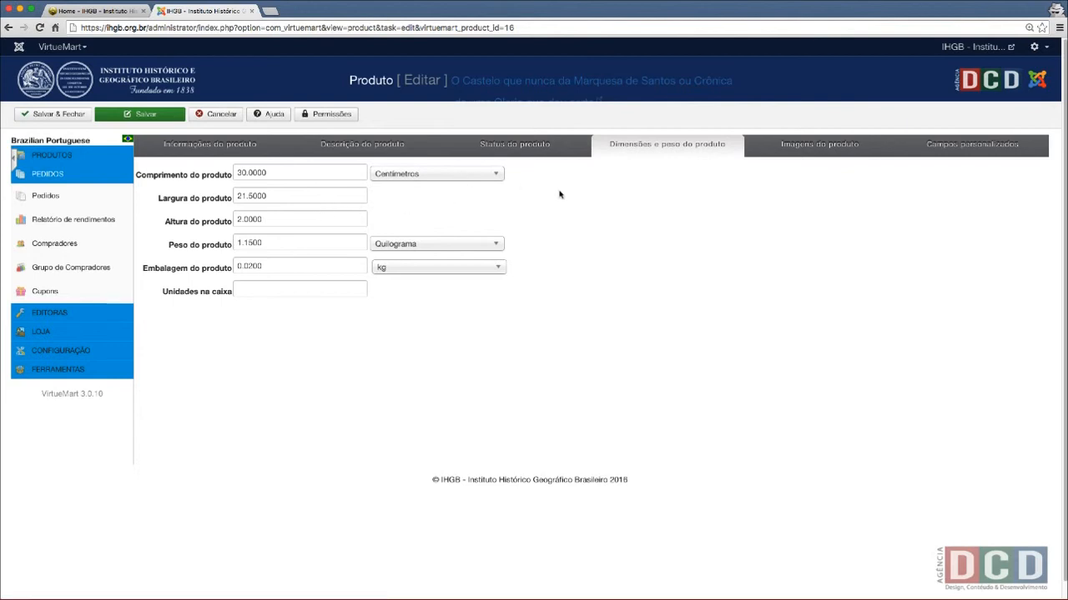
click(479, 177)
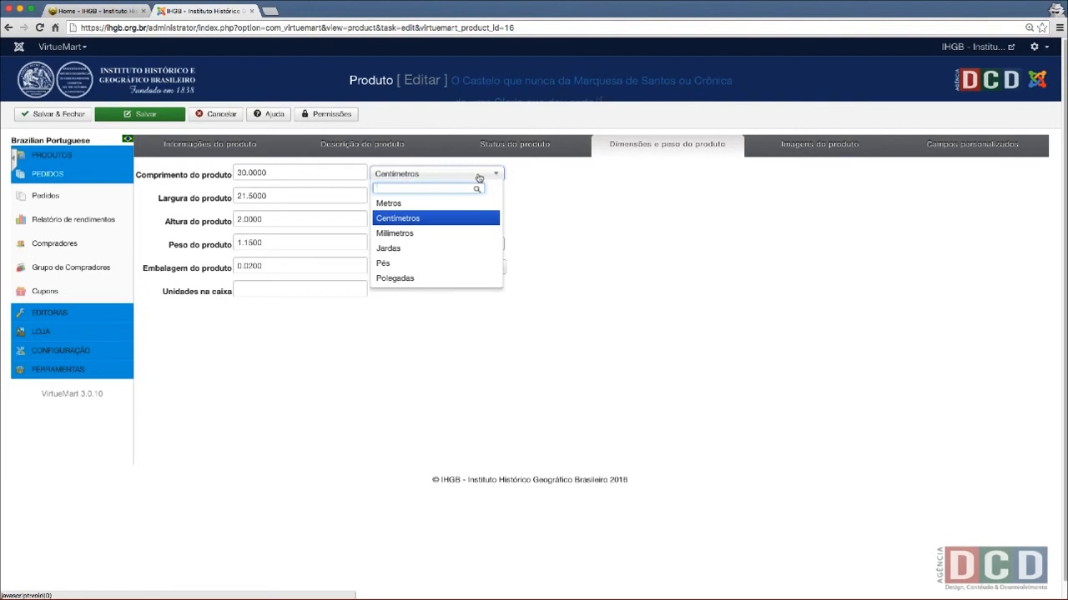
click(570, 206)
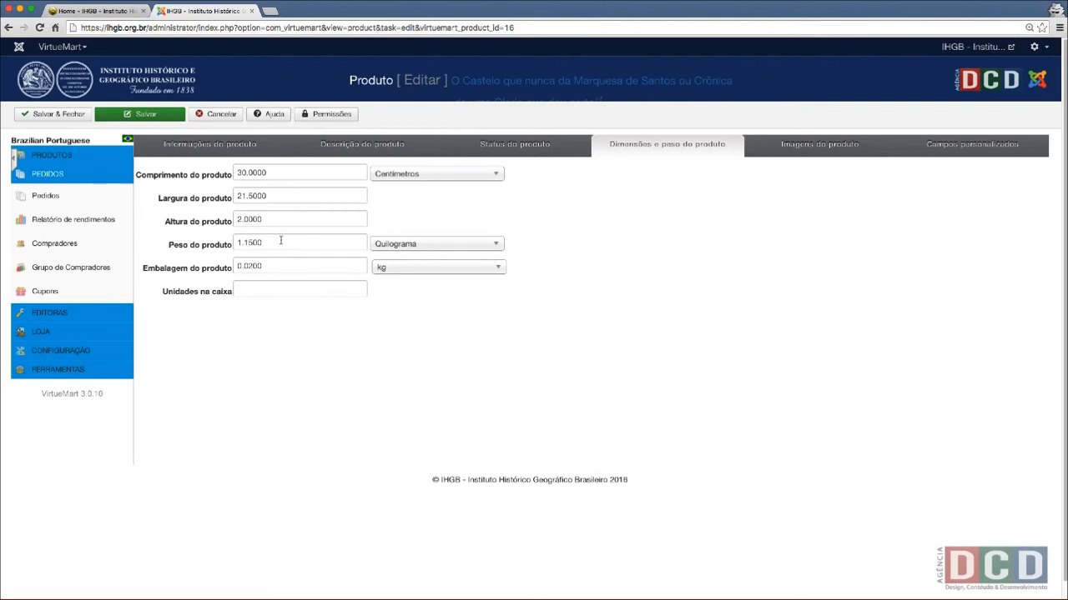
click(293, 267)
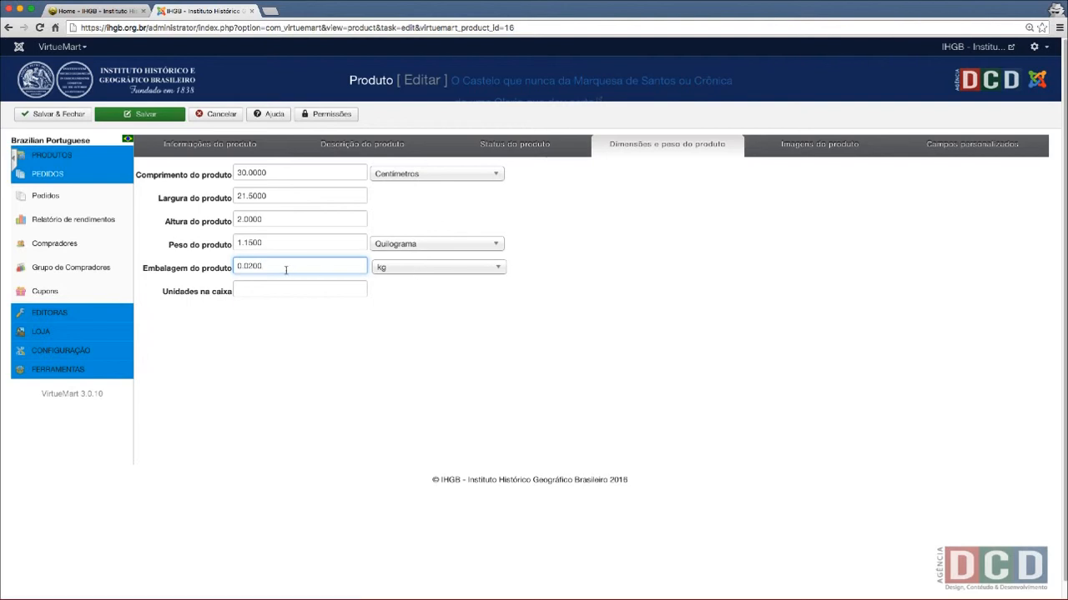
click(469, 337)
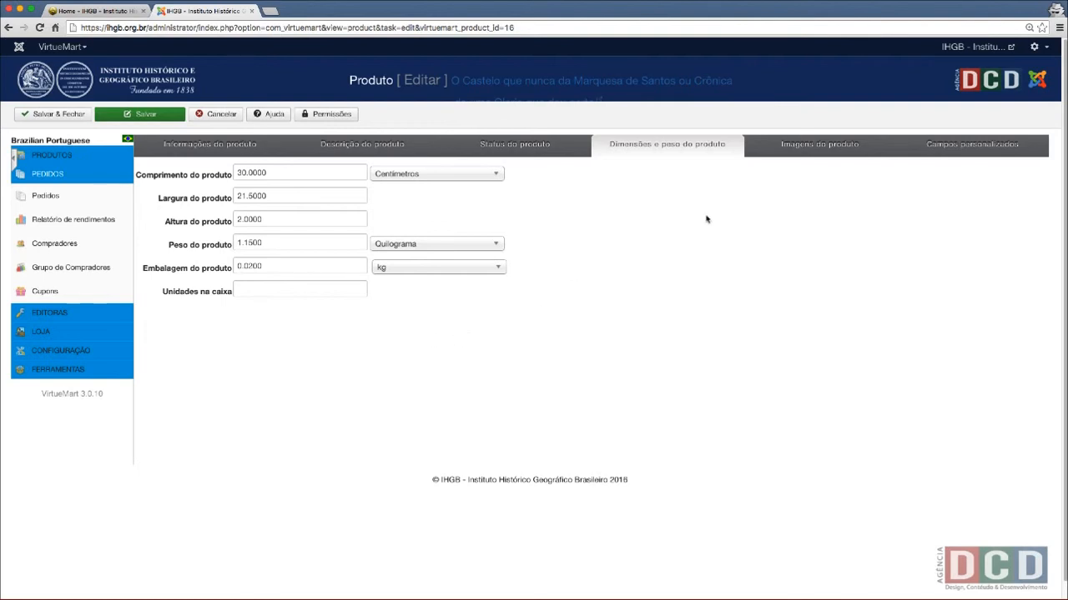
Examine the book's cover image, its image information fields and the file upload options
click(818, 147)
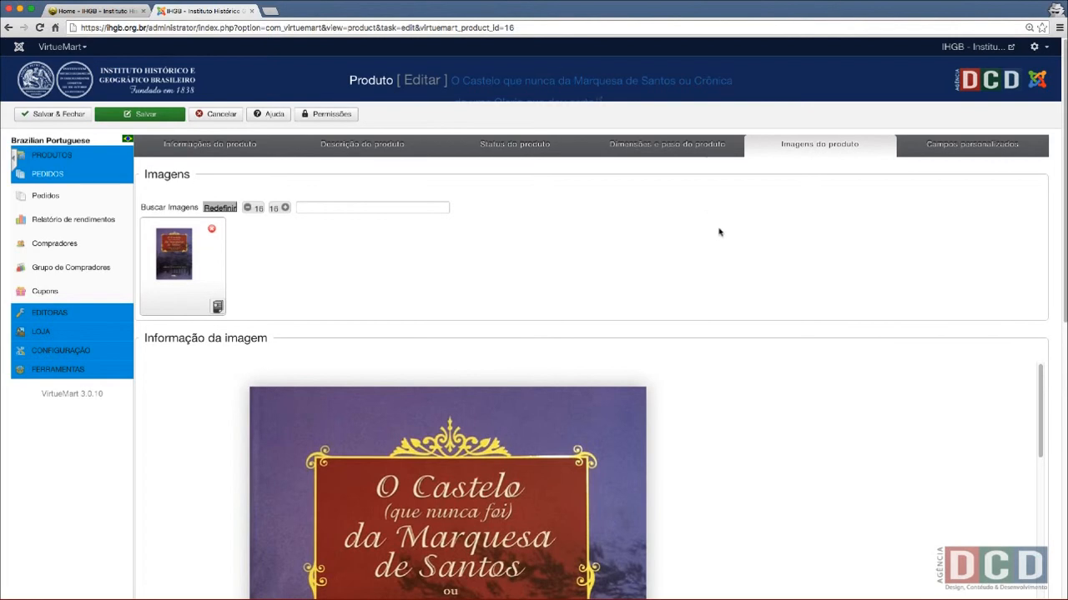
scroll(701, 284, down, 1)
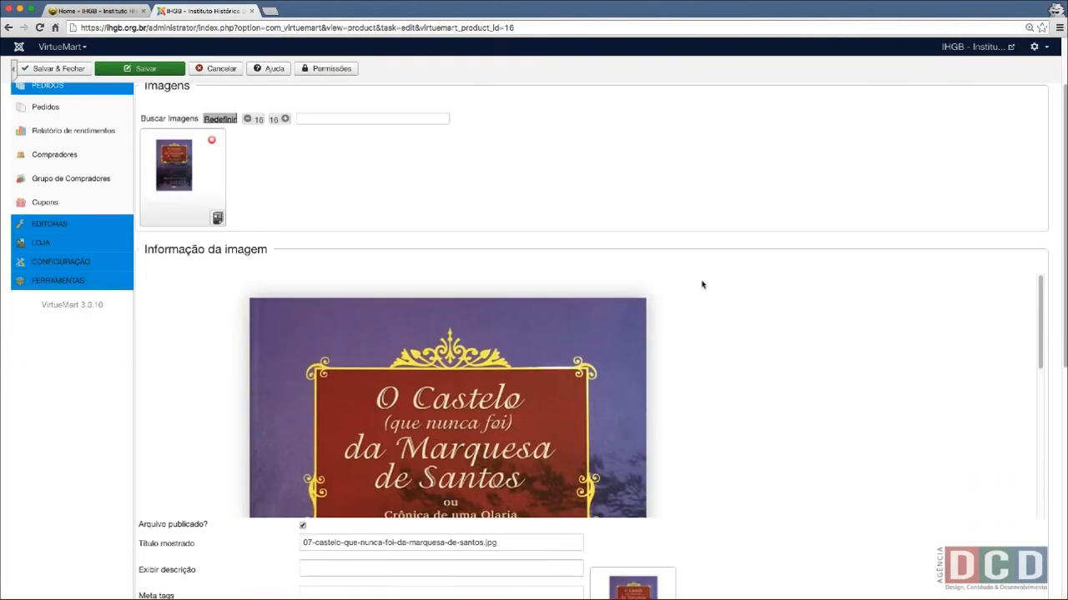
scroll(702, 285, down, 5)
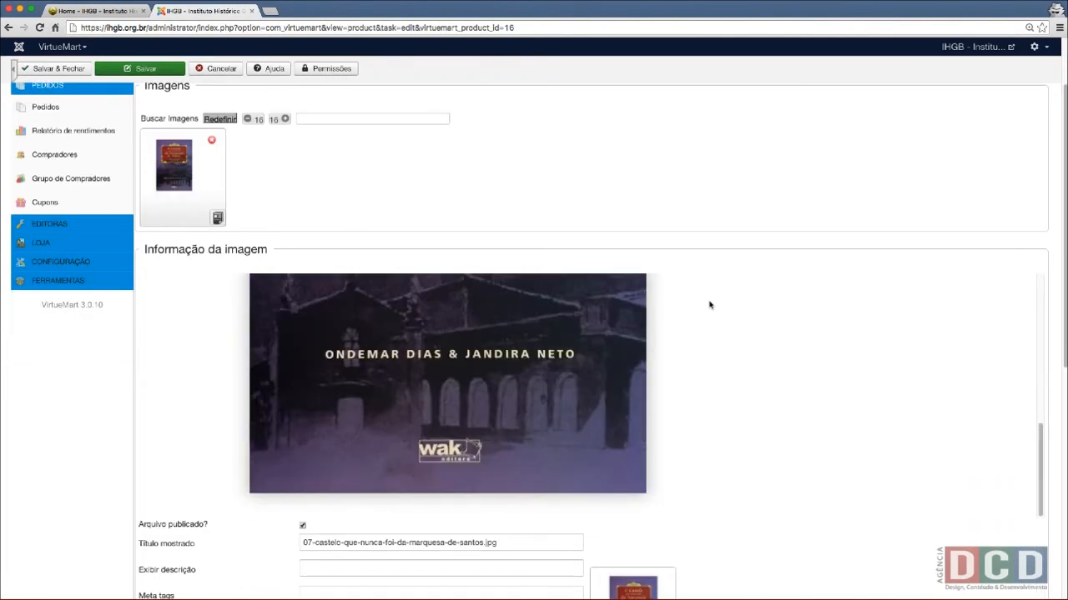
scroll(709, 305, down, 3)
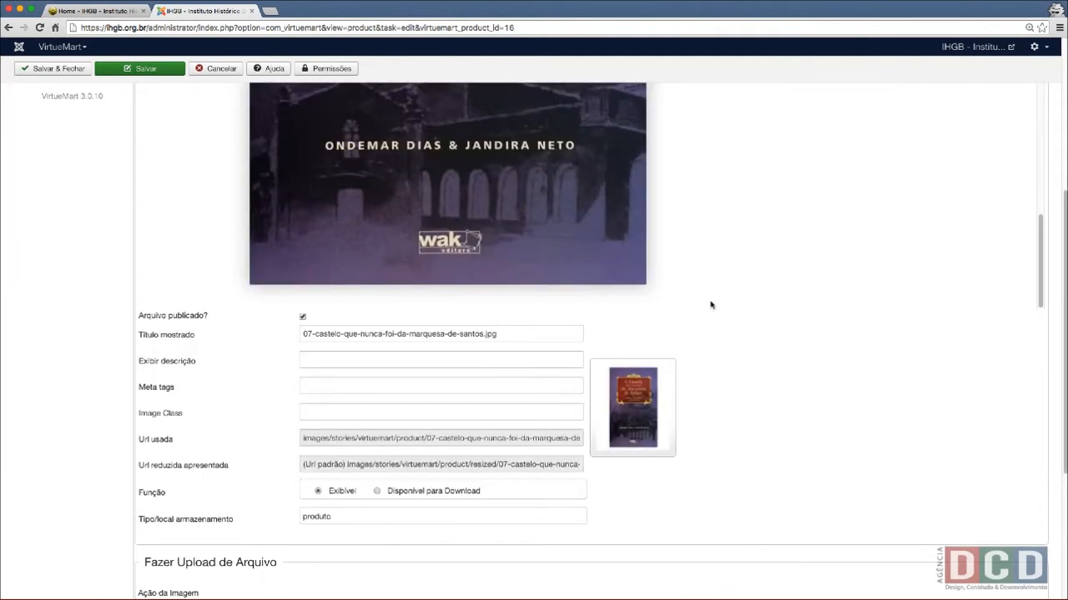
scroll(711, 305, up, 8)
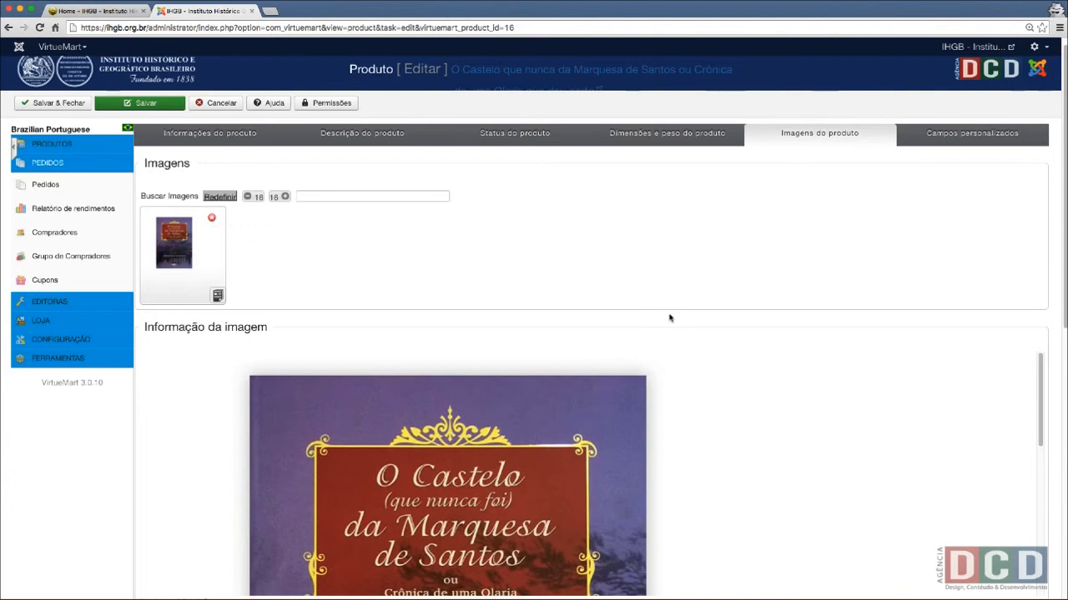
scroll(758, 362, down, 10)
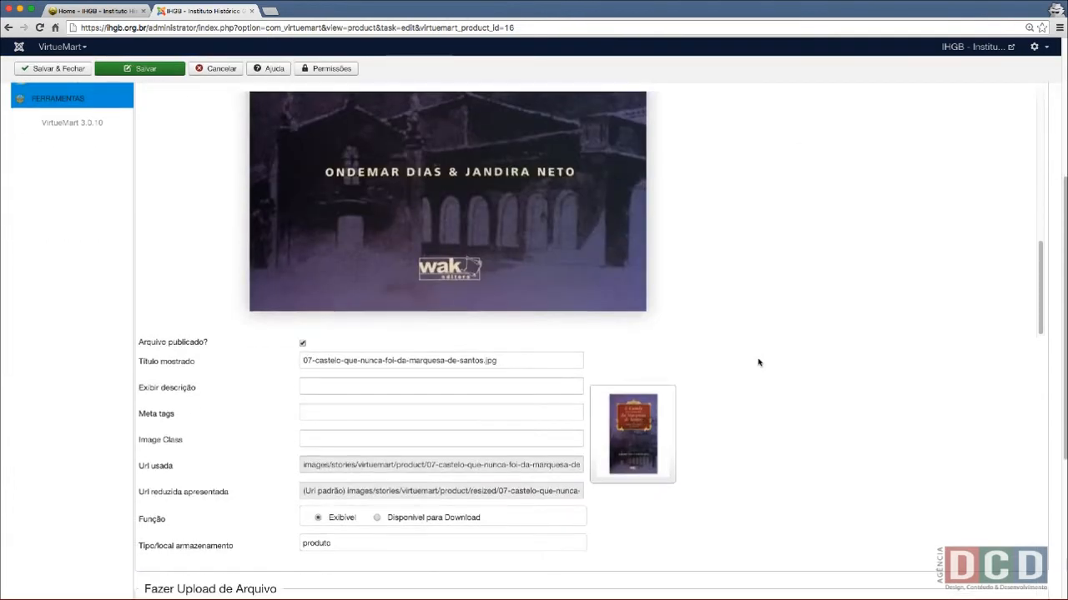
scroll(758, 362, down, 3)
scroll(729, 329, down, 3)
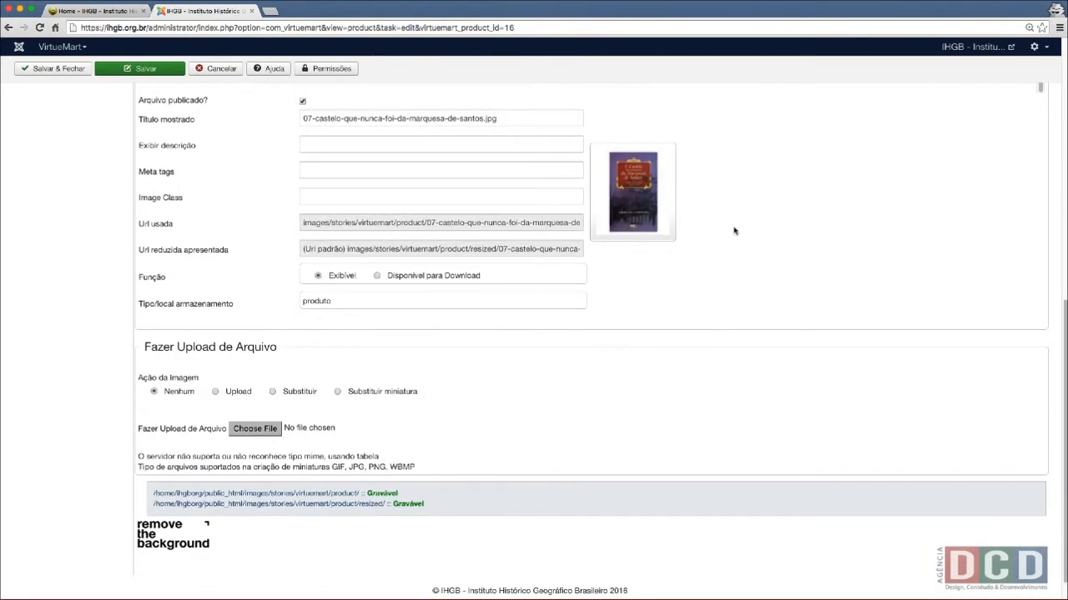
scroll(734, 231, down, 1)
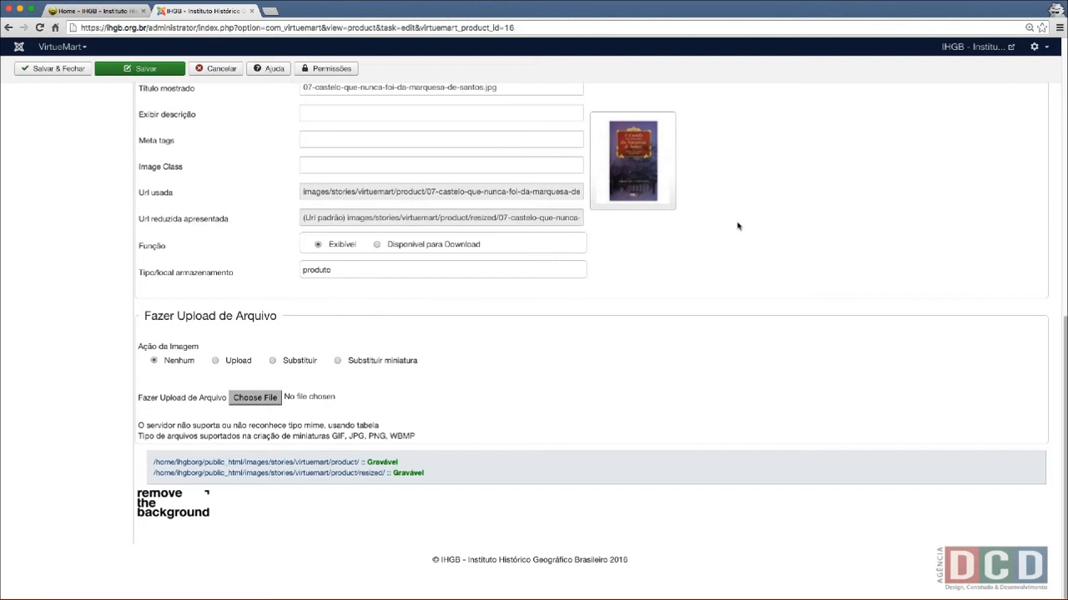
Set the image action to Upload and bring up the file chooser, closing it without choosing a file
click(216, 361)
click(249, 399)
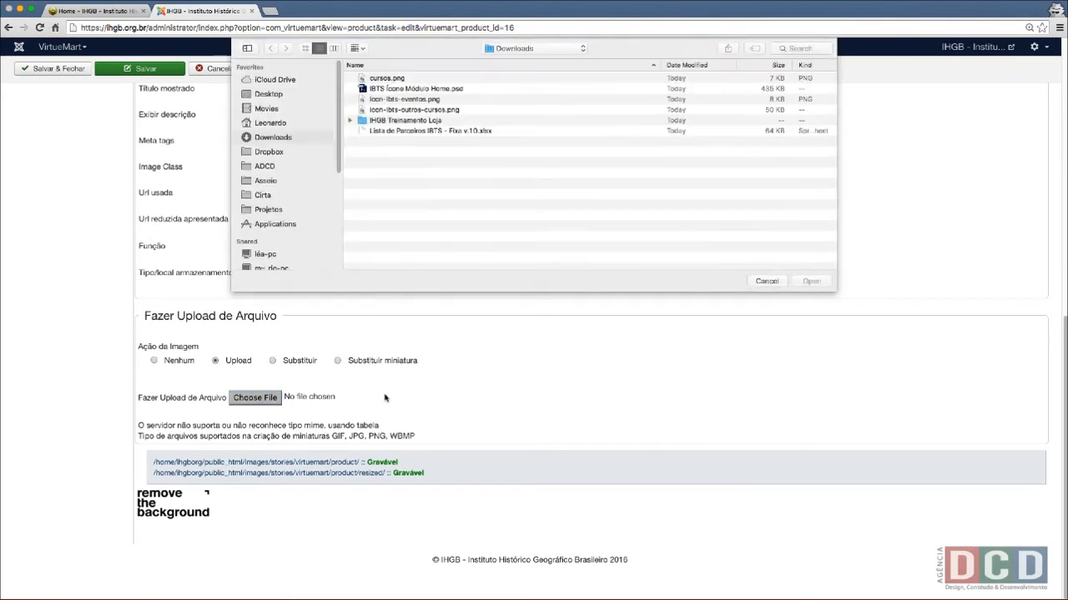
click(766, 282)
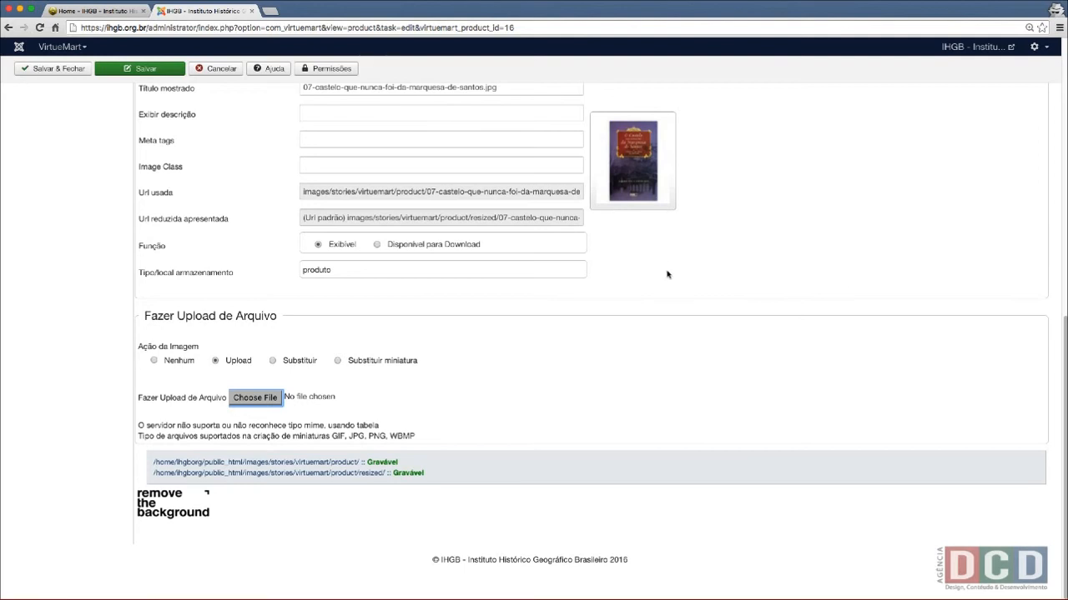
Look over the product's image thumbnail, the full cover preview and the image detail fields once more
scroll(684, 292, up, 3)
scroll(719, 308, down, 3)
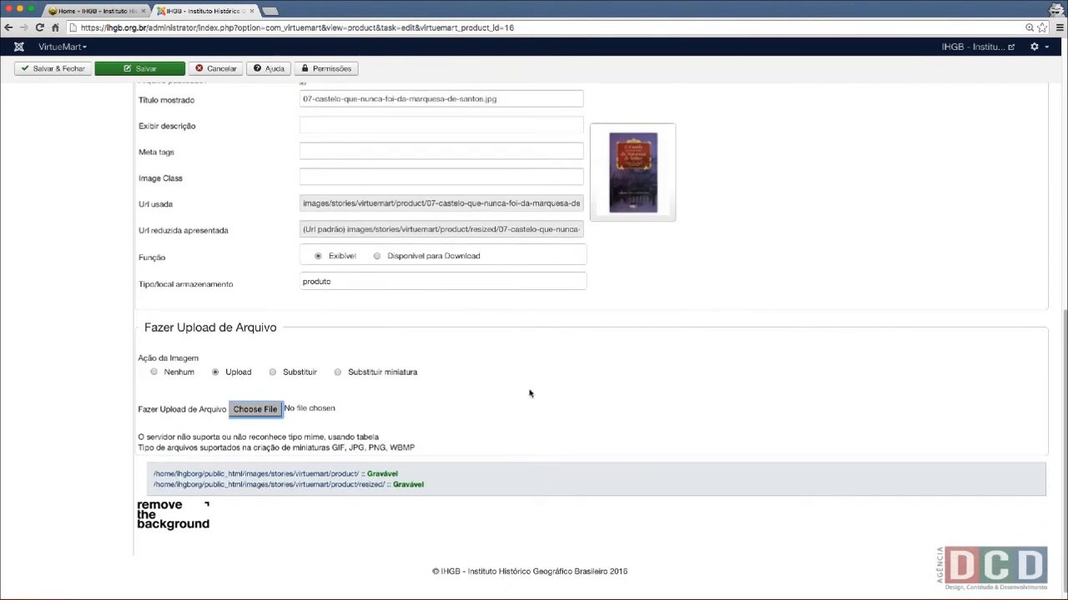
scroll(598, 429, up, 1)
scroll(598, 430, up, 10)
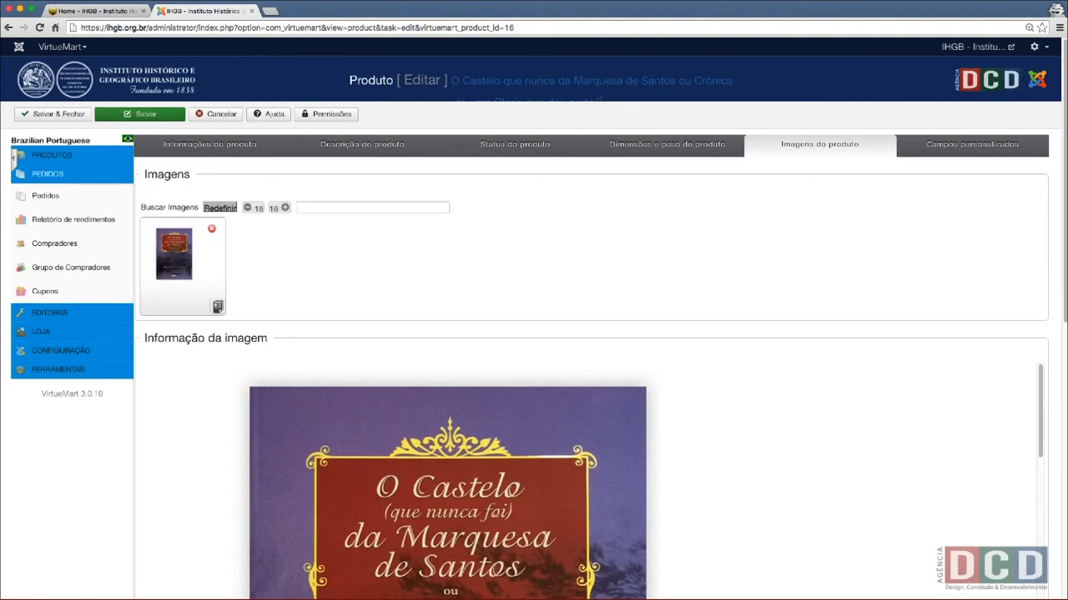
scroll(268, 286, down, 1)
scroll(268, 285, down, 10)
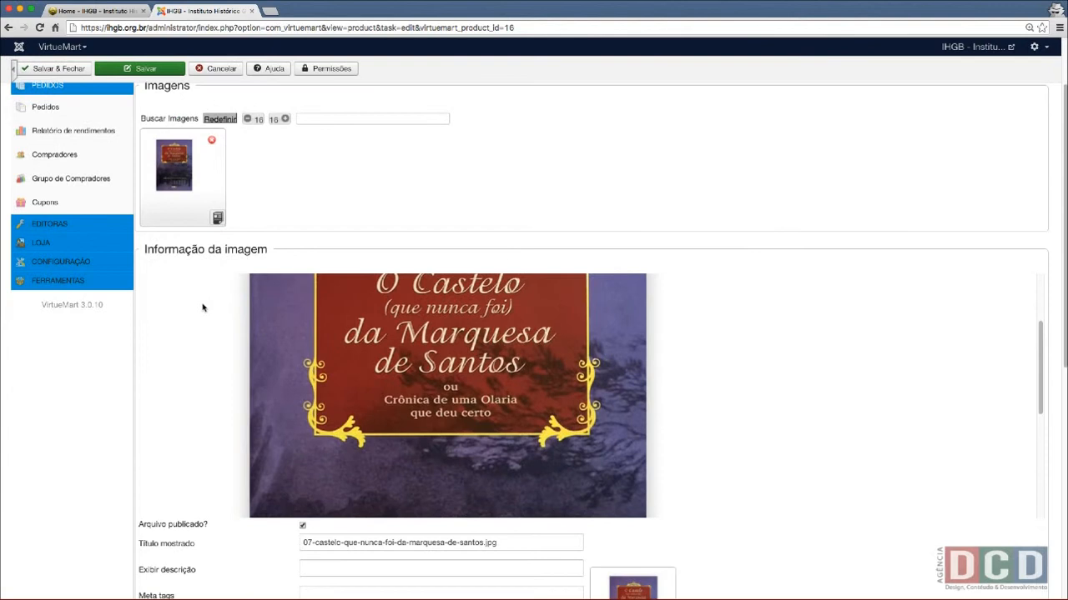
scroll(204, 304, up, 10)
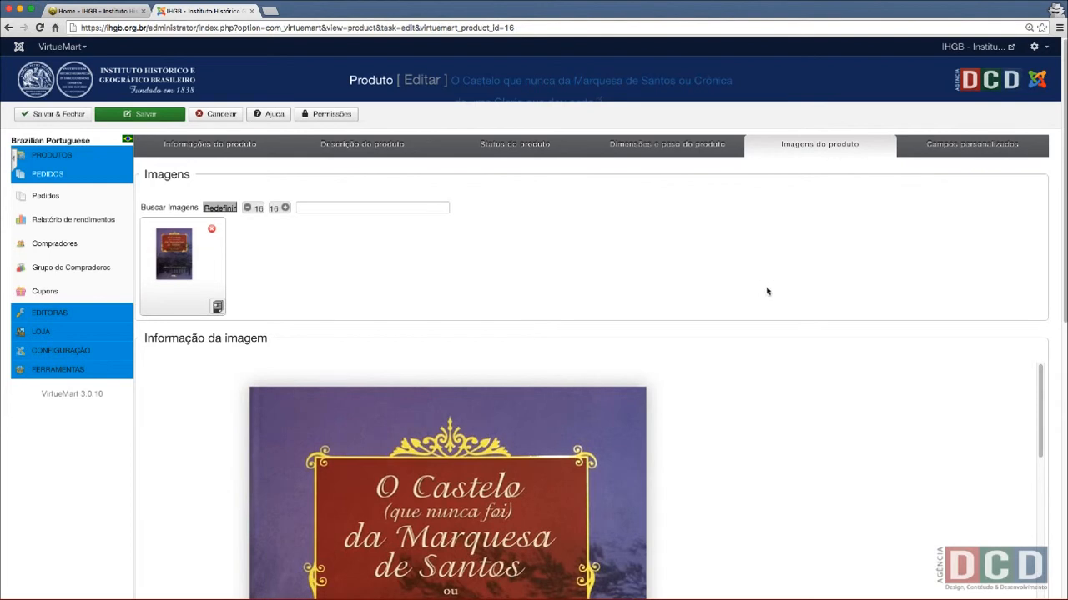
scroll(768, 292, down, 5)
scroll(769, 291, down, 1)
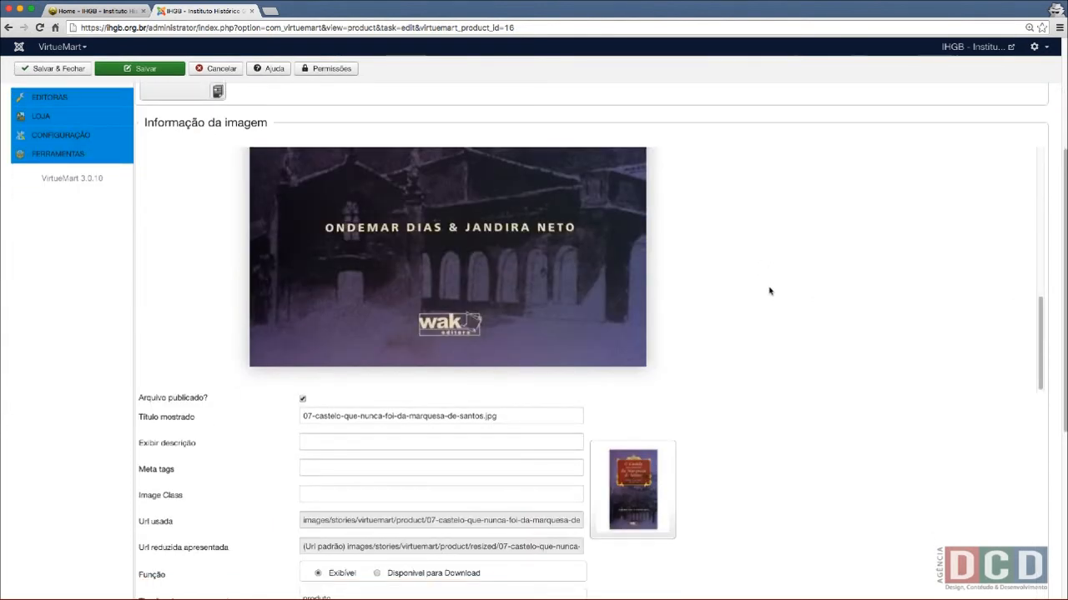
scroll(768, 291, down, 5)
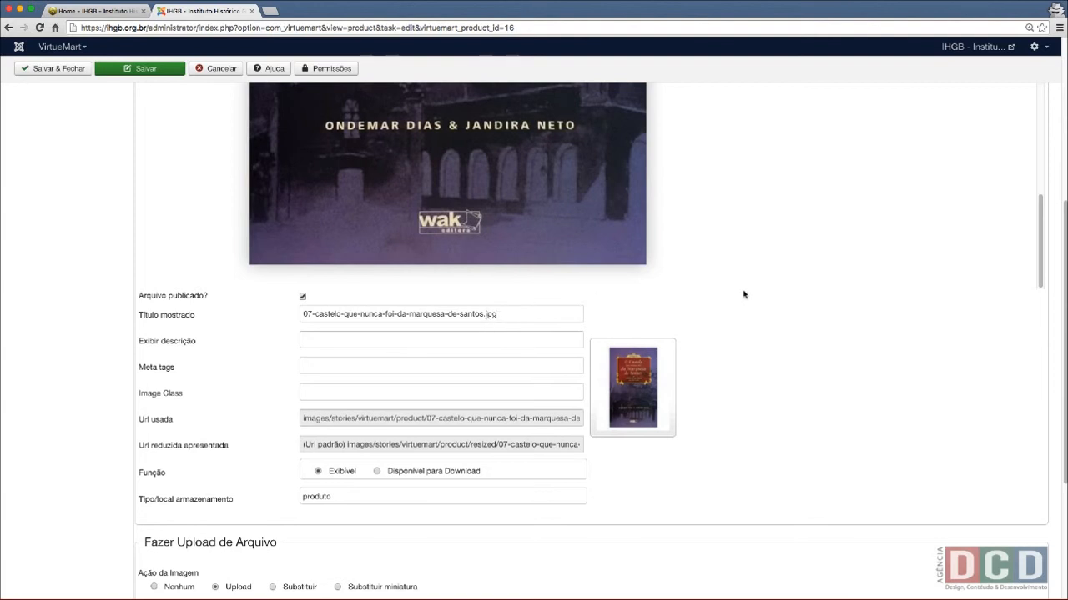
scroll(744, 294, down, 3)
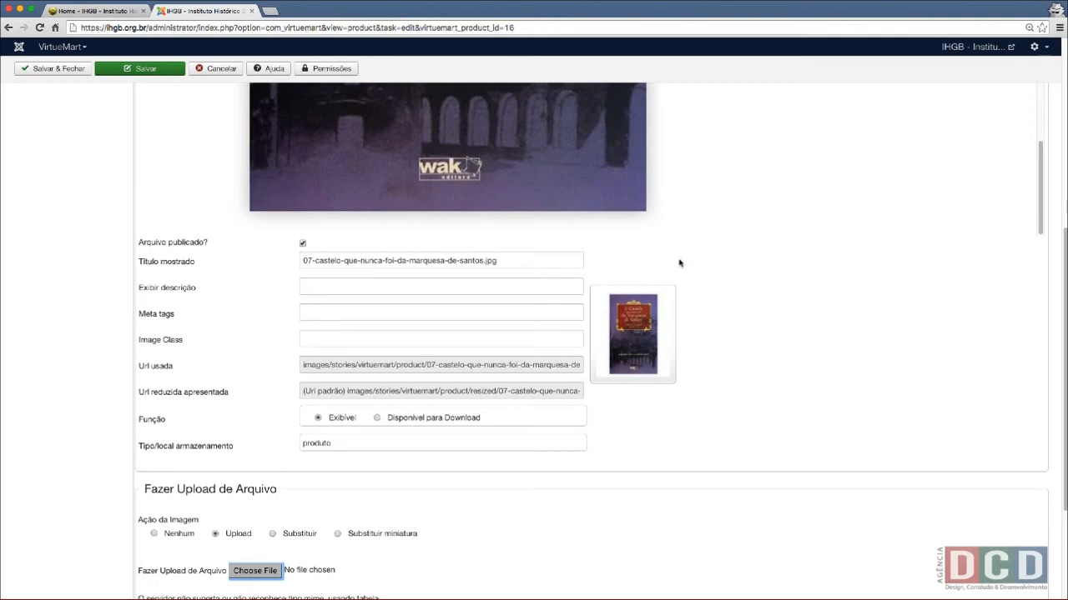
scroll(720, 279, down, 1)
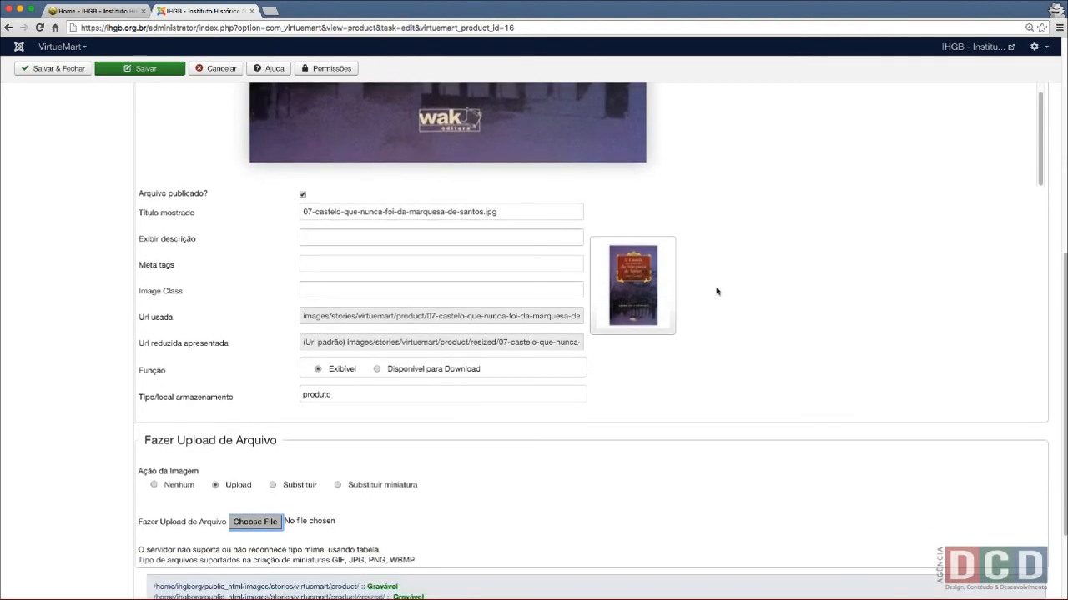
Review the book's custom fields, including the author value and the available custom field types
scroll(760, 284, up, 4)
scroll(761, 289, down, 1)
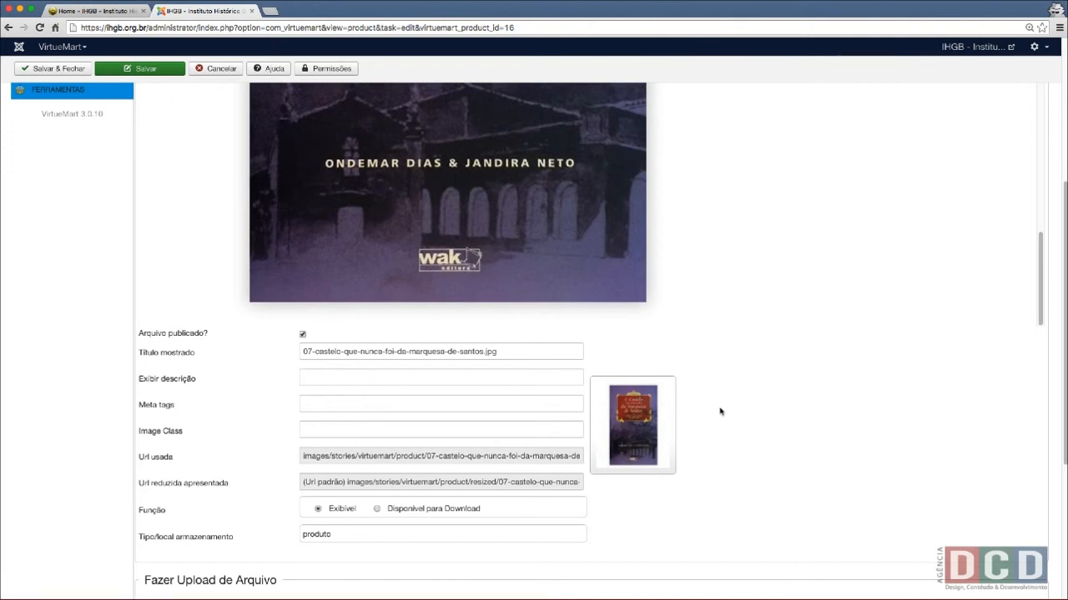
scroll(719, 404, up, 8)
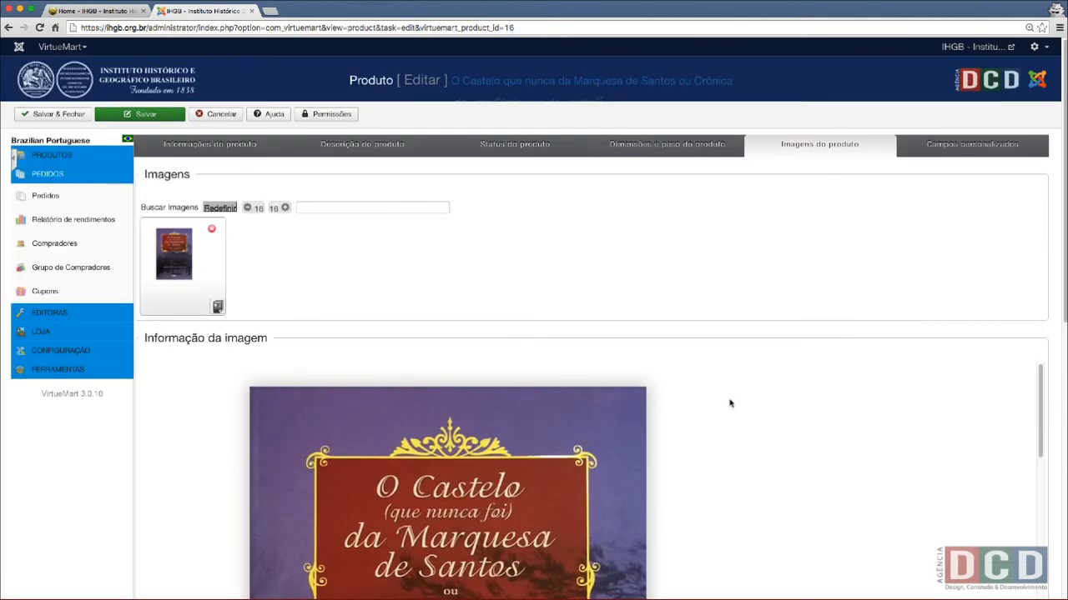
click(967, 150)
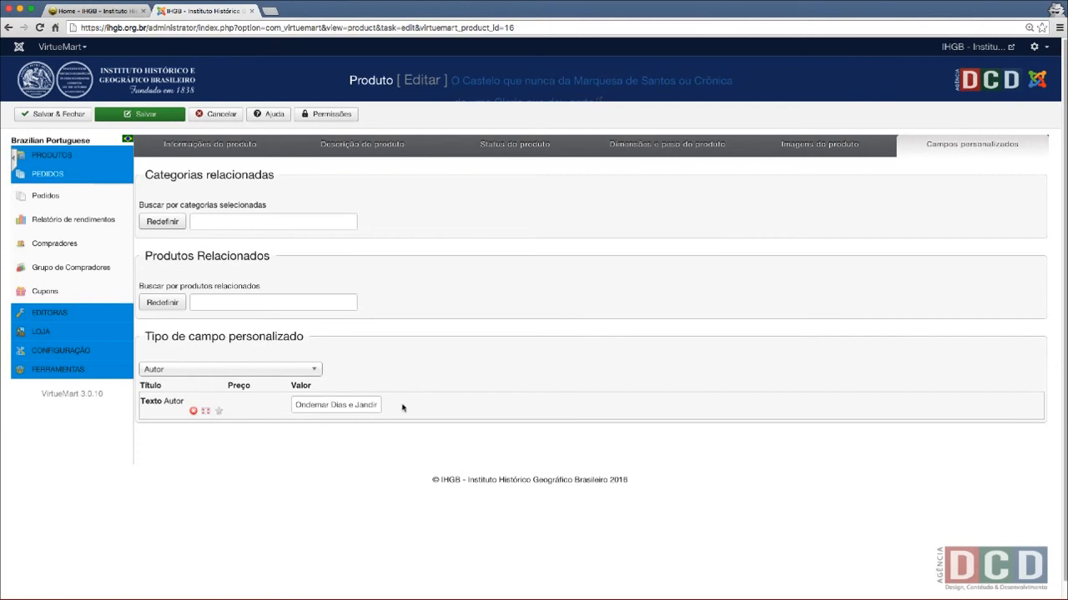
click(342, 406)
double_click(342, 406)
triple_click(341, 406)
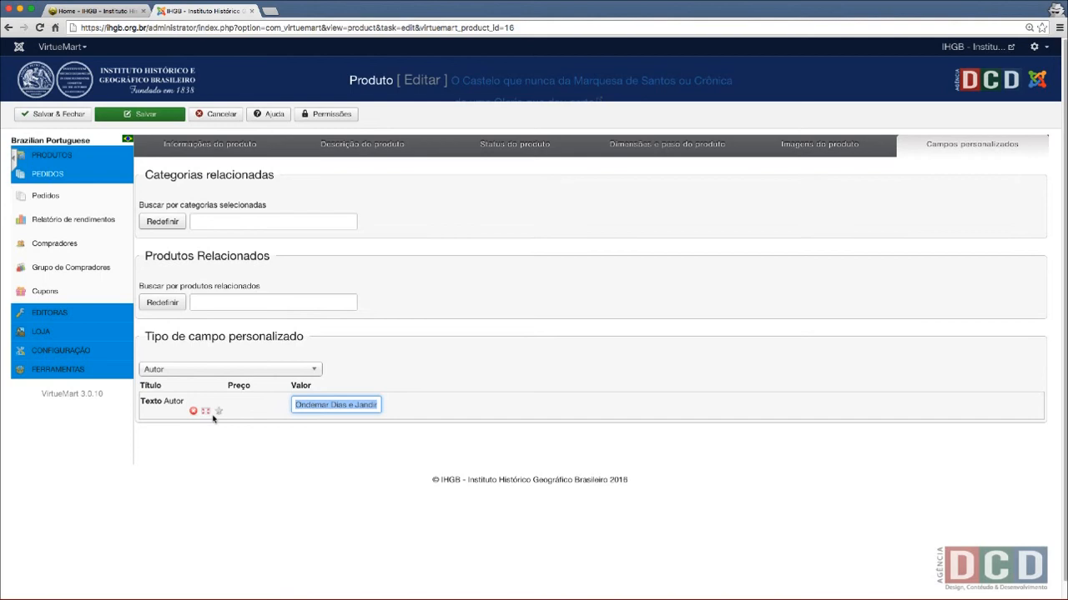
click(349, 406)
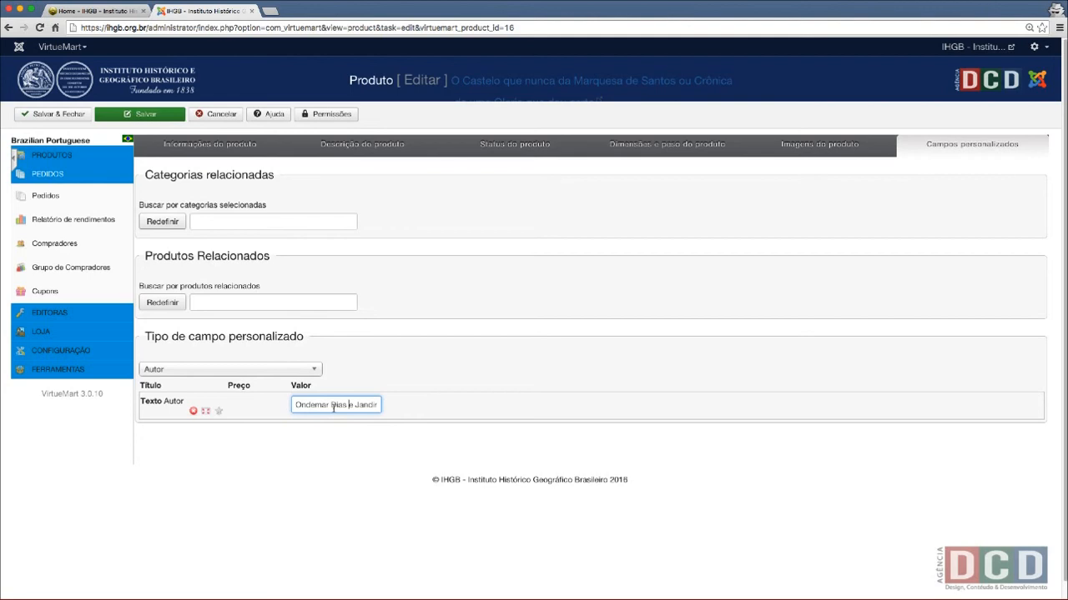
click(292, 372)
click(382, 367)
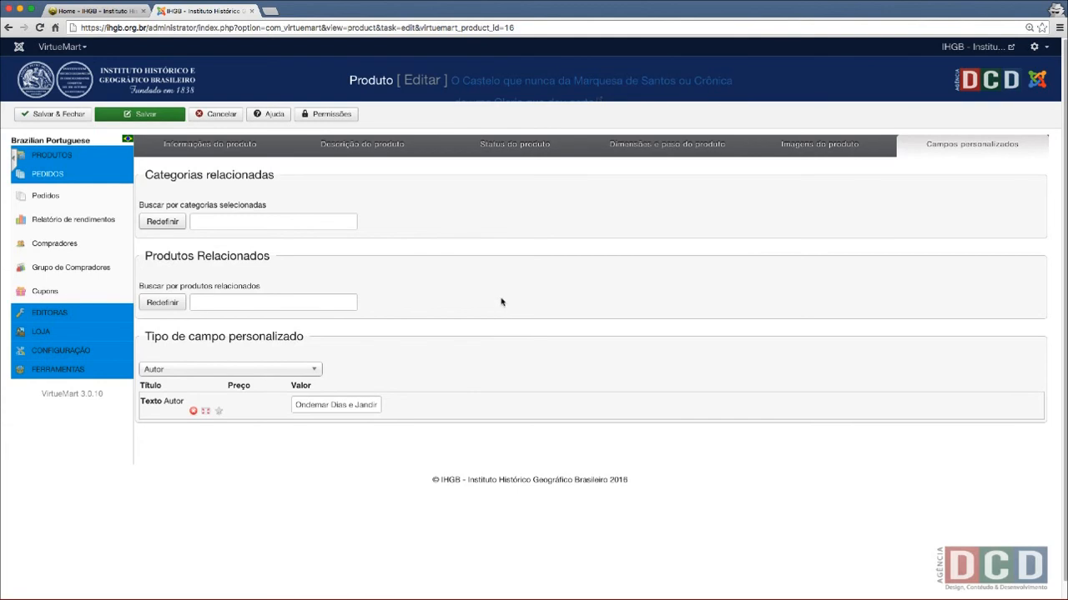
Review the book's general product information once more, including its categories, price settings and internal note
click(242, 149)
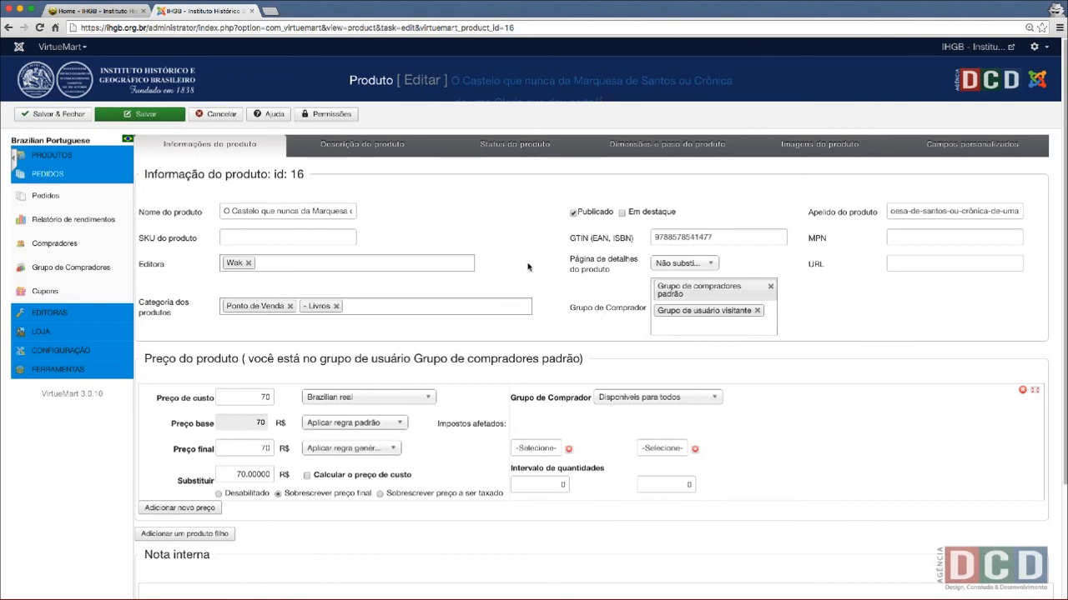
scroll(322, 304, down, 4)
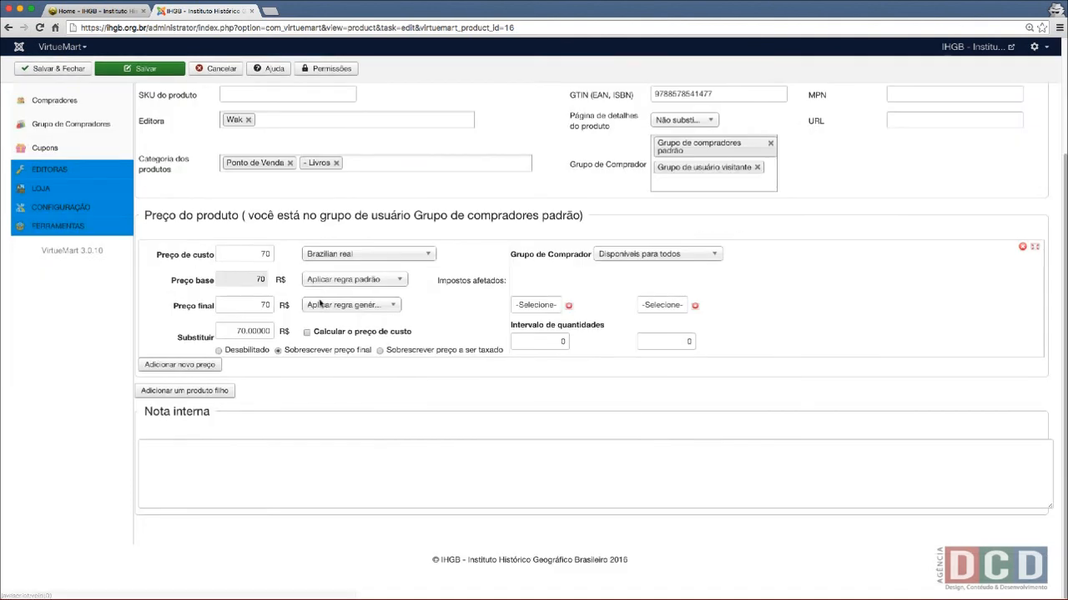
scroll(325, 314, up, 4)
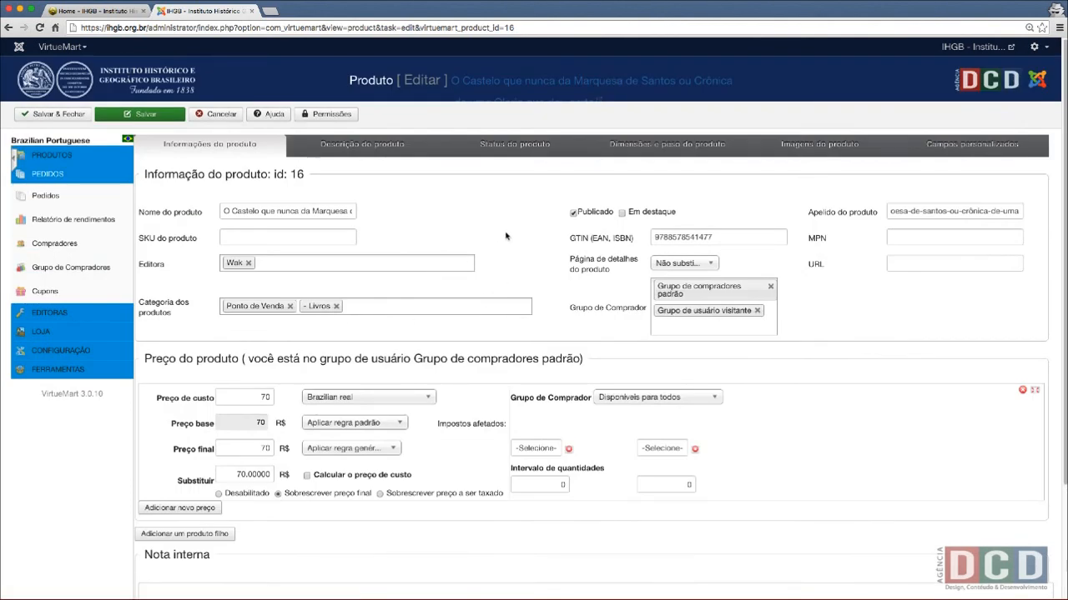
Leave the book's registration without saving and look through the product list
click(213, 119)
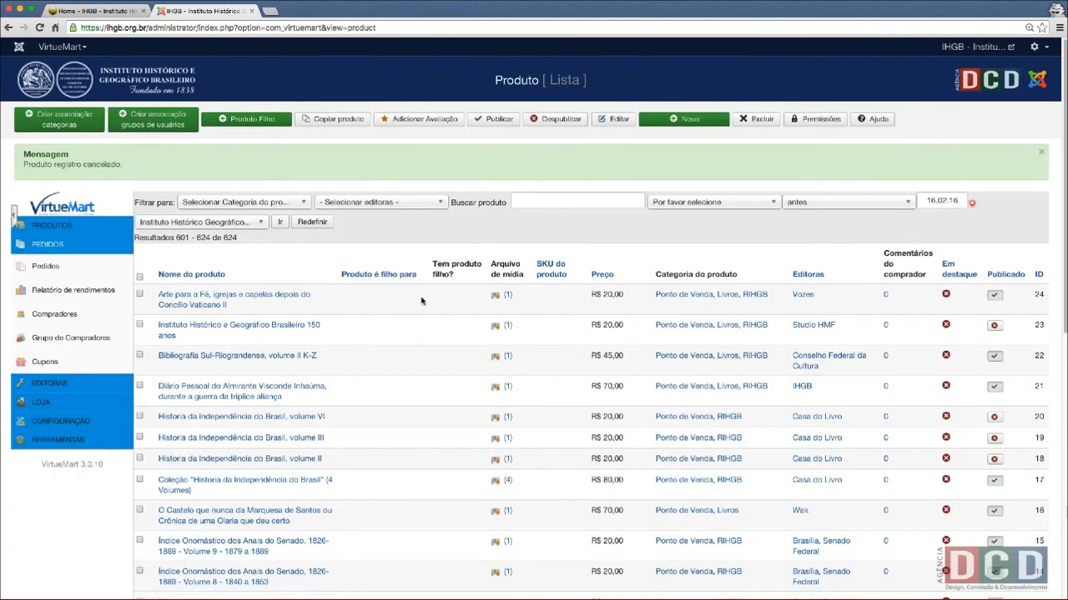
scroll(421, 301, down, 2)
scroll(421, 302, down, 5)
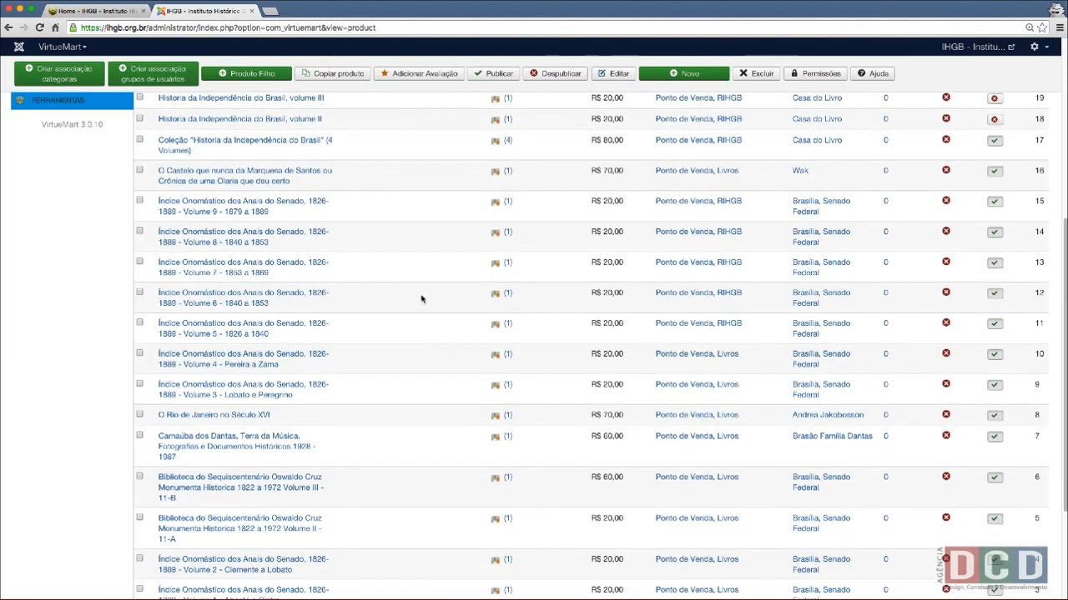
scroll(421, 299, up, 7)
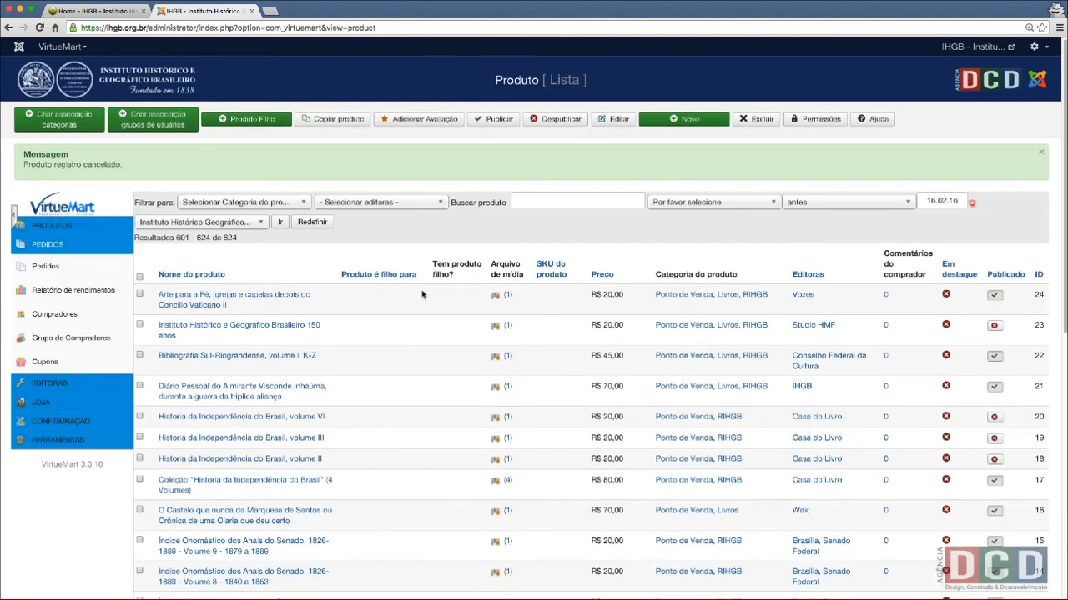